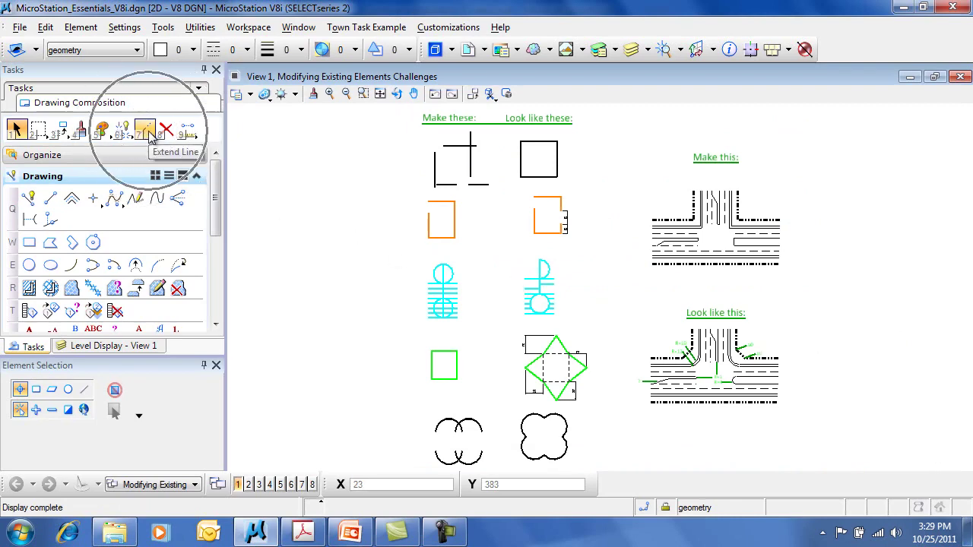
Open the Modify tools as a floating toolbox, reposition it over the drawing, and close it again
click(151, 135)
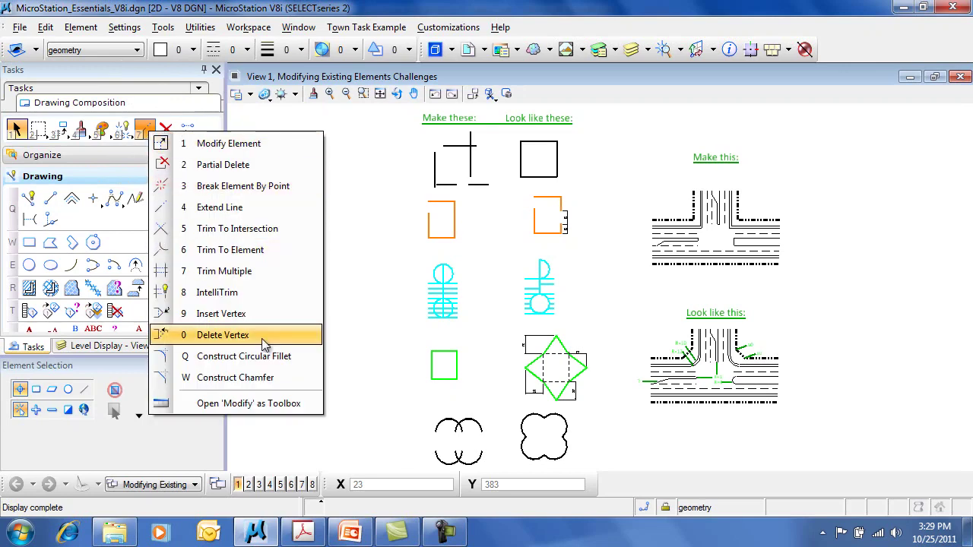
click(282, 403)
drag(475, 394, 451, 138)
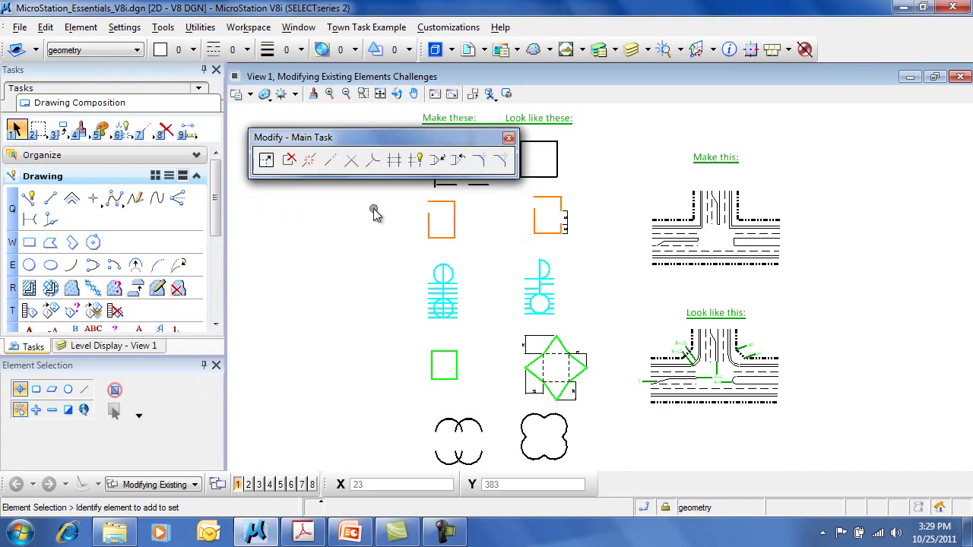
click(508, 138)
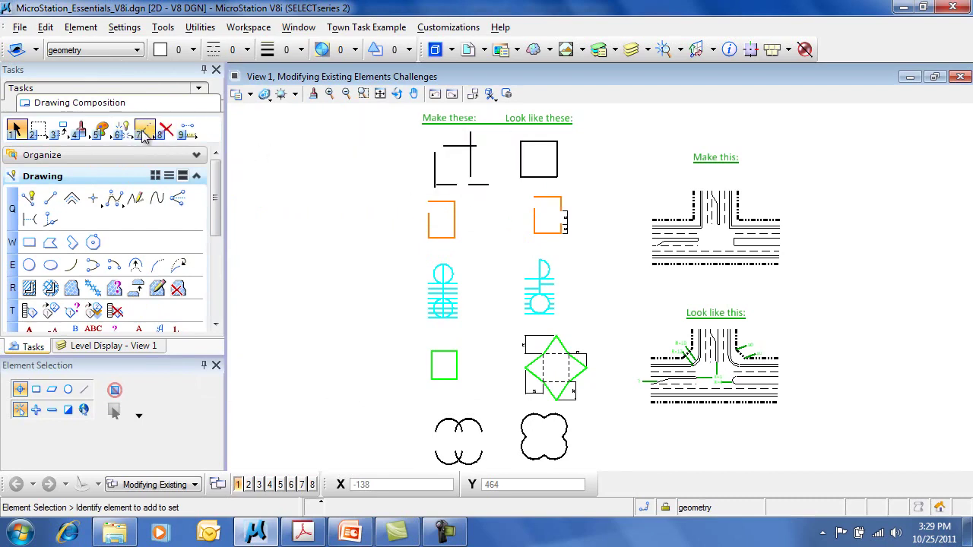
Extend the right end of the first figure's lower-right black line by a fixed distance of 5
click(144, 134)
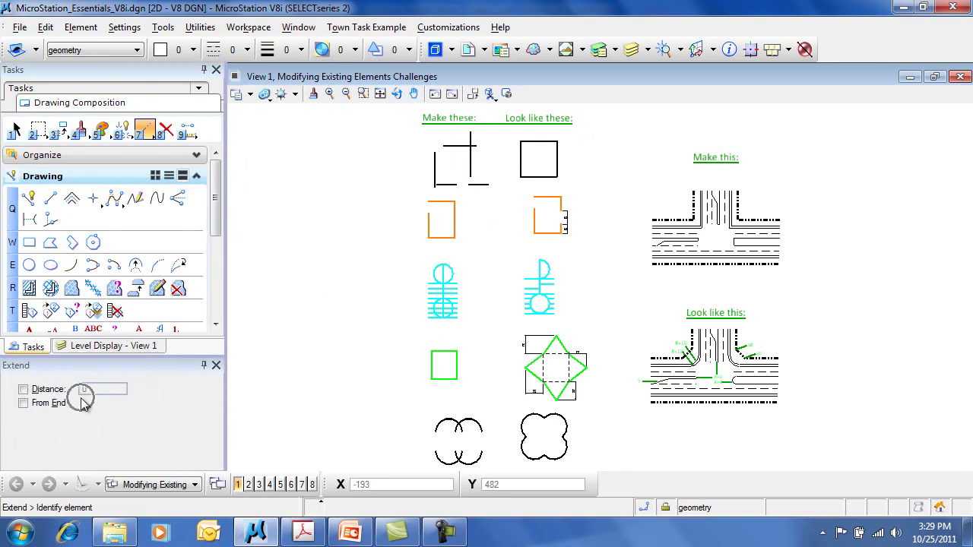
click(24, 390)
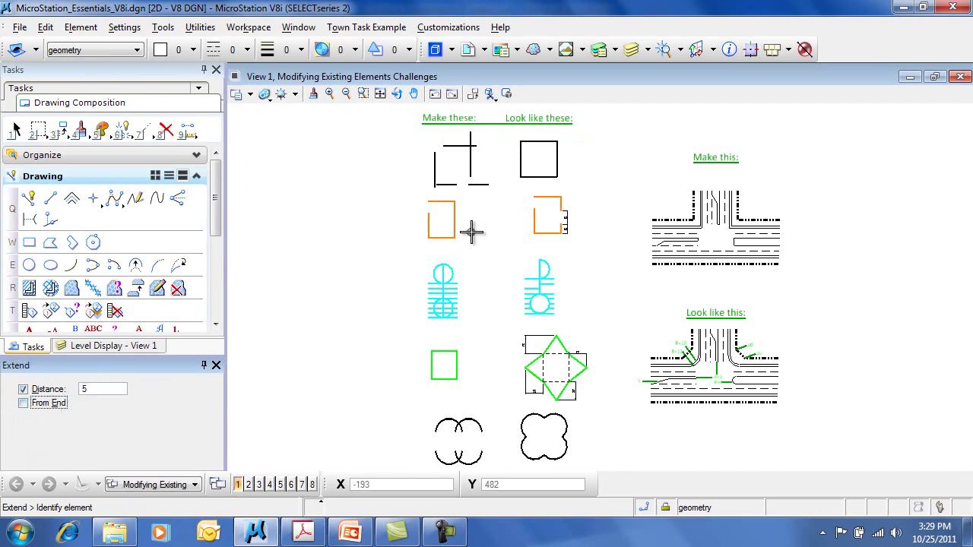
scroll(451, 169, up, 5)
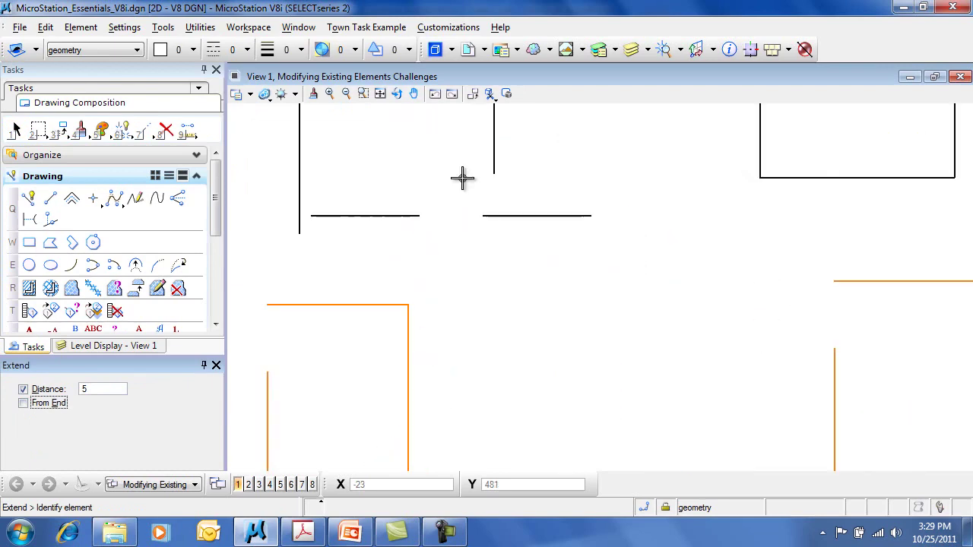
click(592, 216)
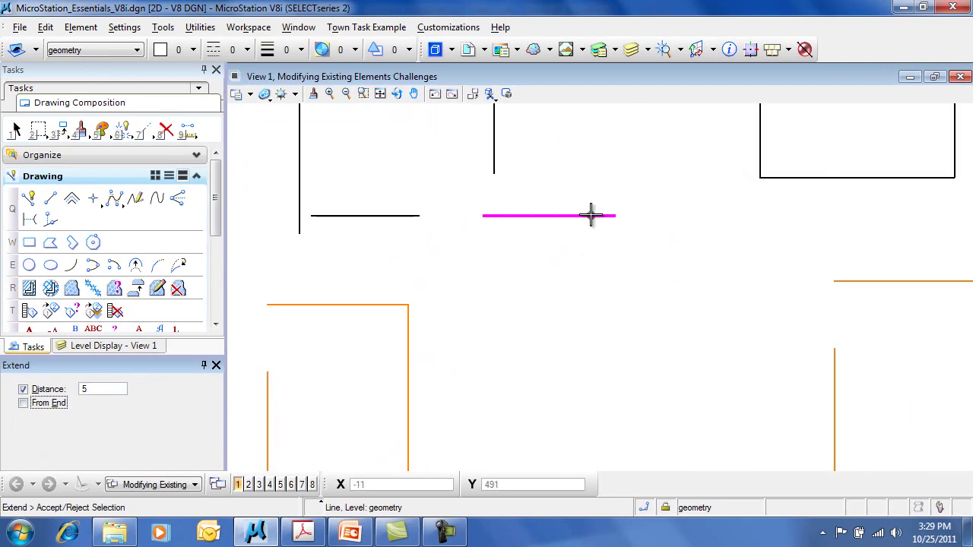
click(613, 240)
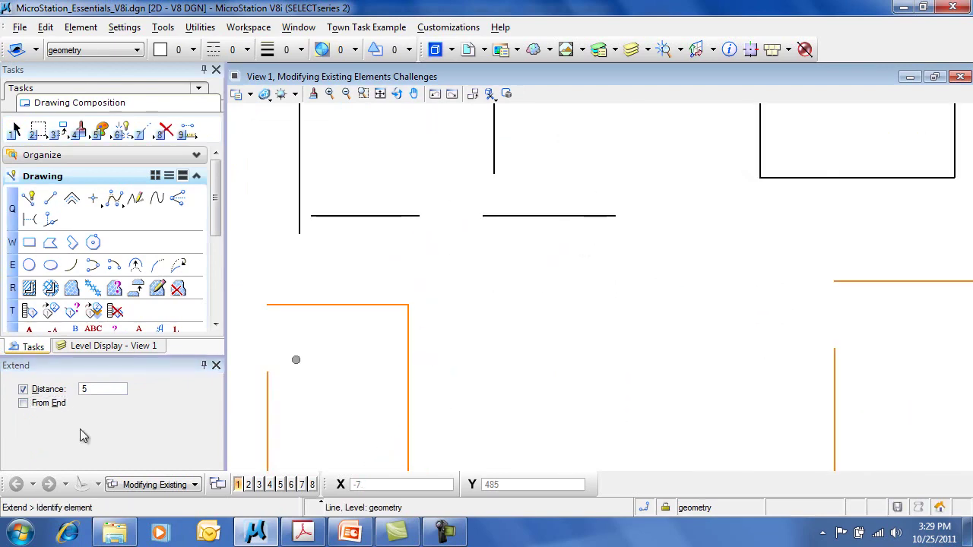
Set the Extend distance to 15 and lengthen the same lower-right line at its right end
double_click(83, 389)
key(BackSpace)
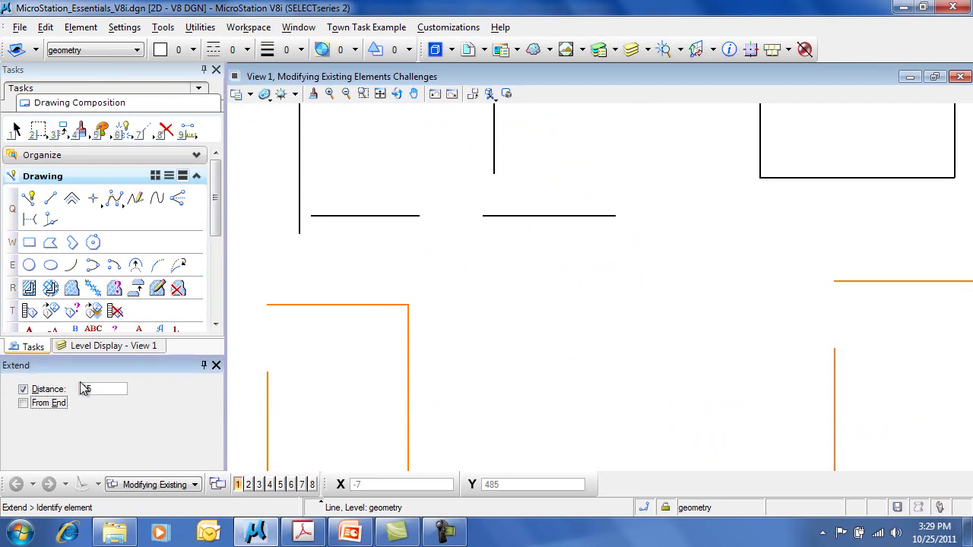
click(609, 217)
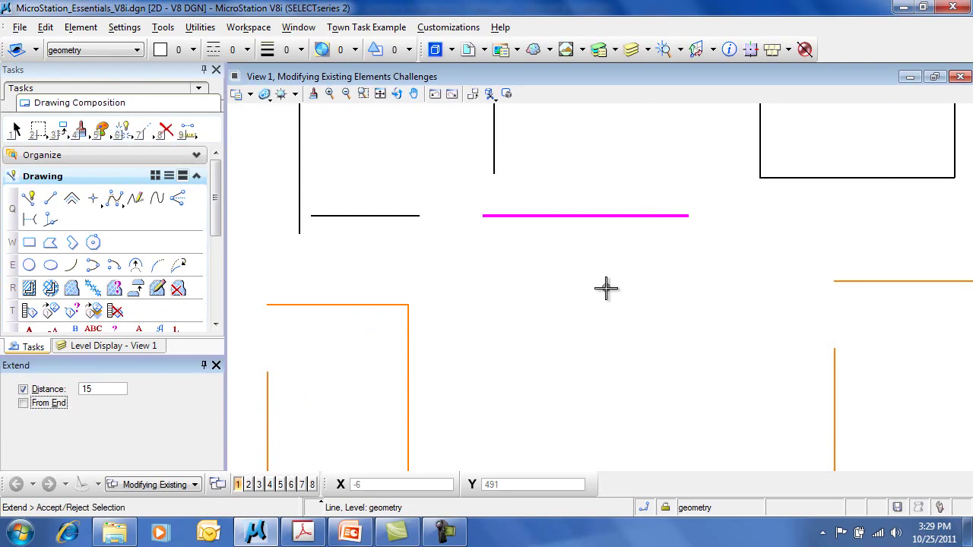
click(606, 287)
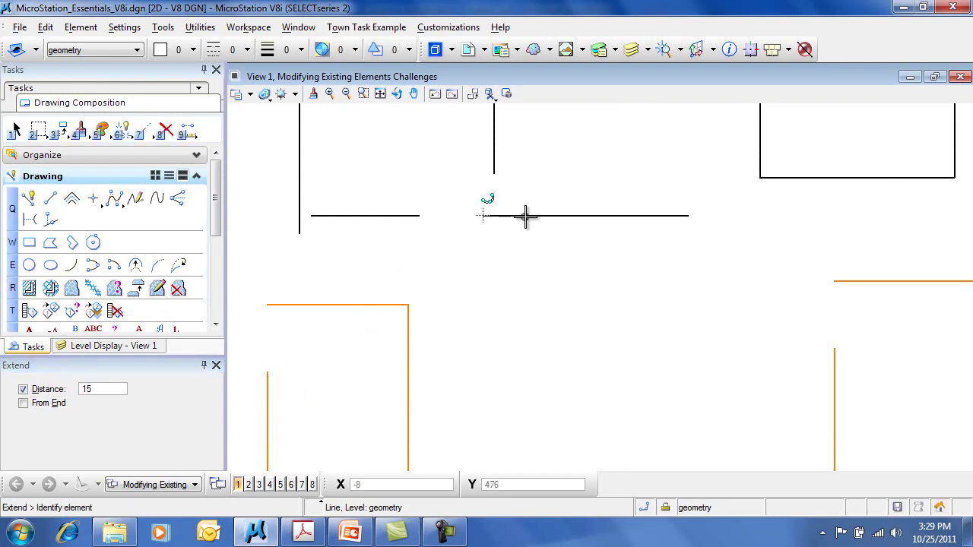
Extend the lower end of the first figure's right vertical line by 15 so it crosses the horizontal line below
scroll(525, 215, up, 3)
scroll(527, 217, down, 3)
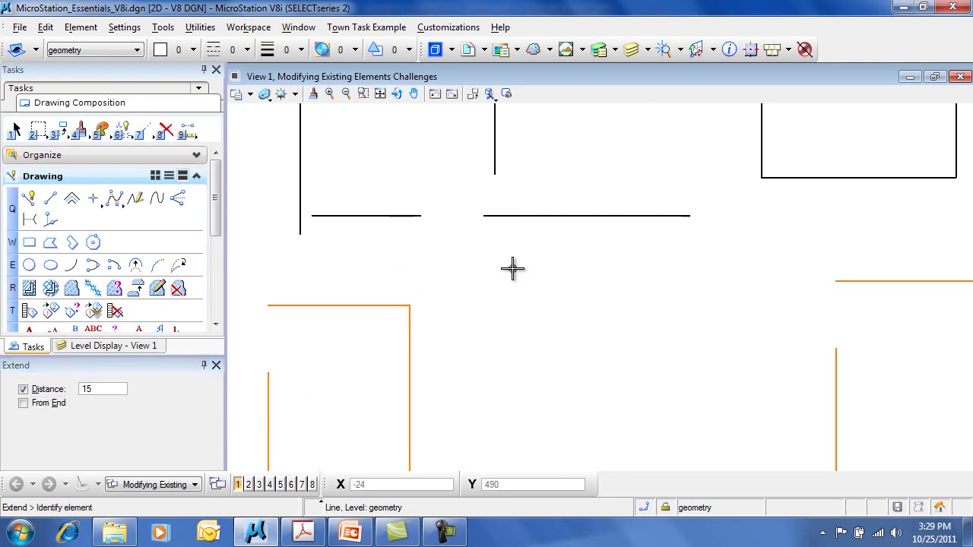
scroll(512, 266, down, 3)
click(510, 237)
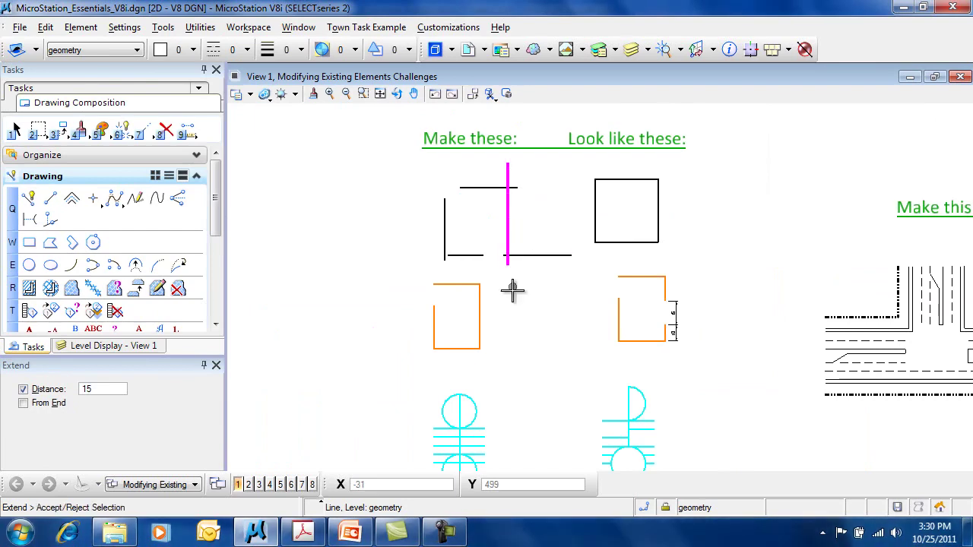
click(539, 315)
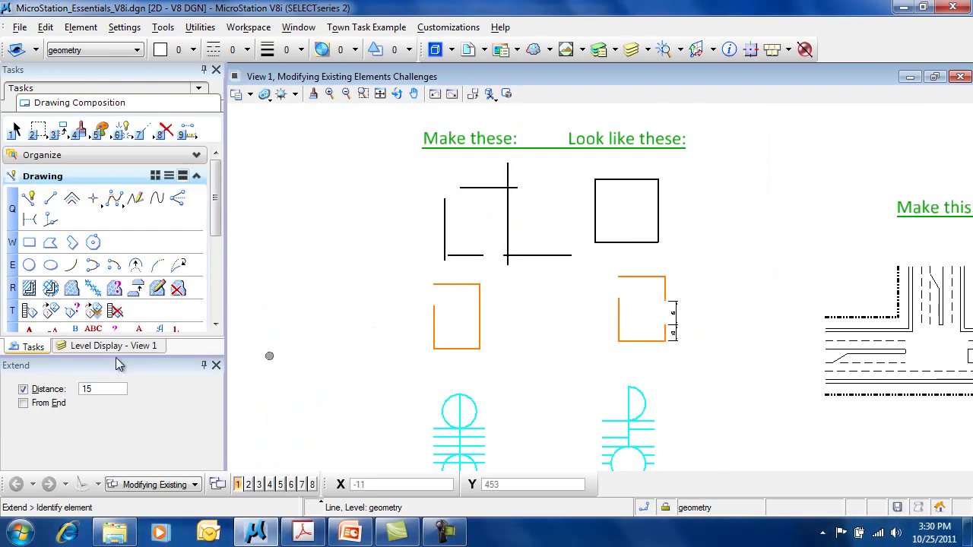
Turn off the fixed Distance, turn on From End, and try extending the lower-right line measured from its right end
click(23, 389)
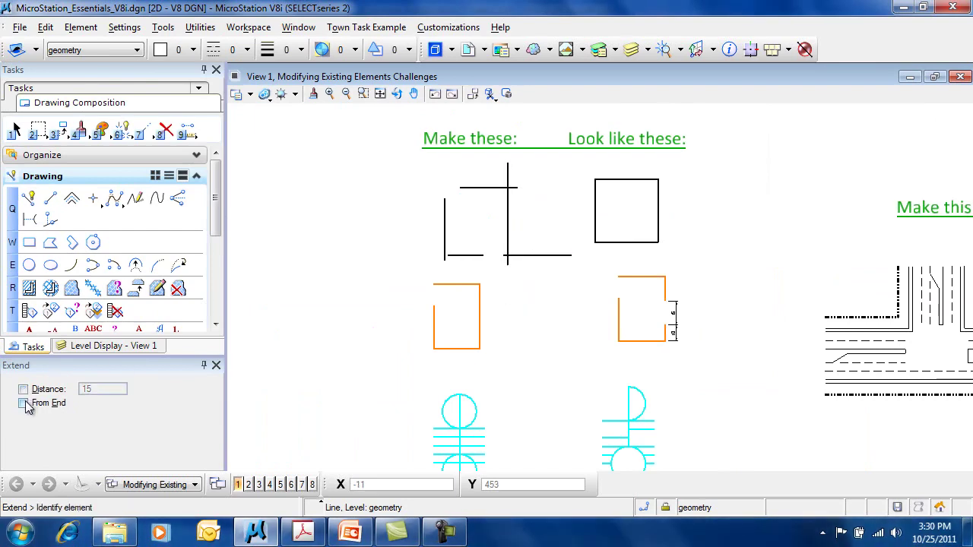
click(23, 403)
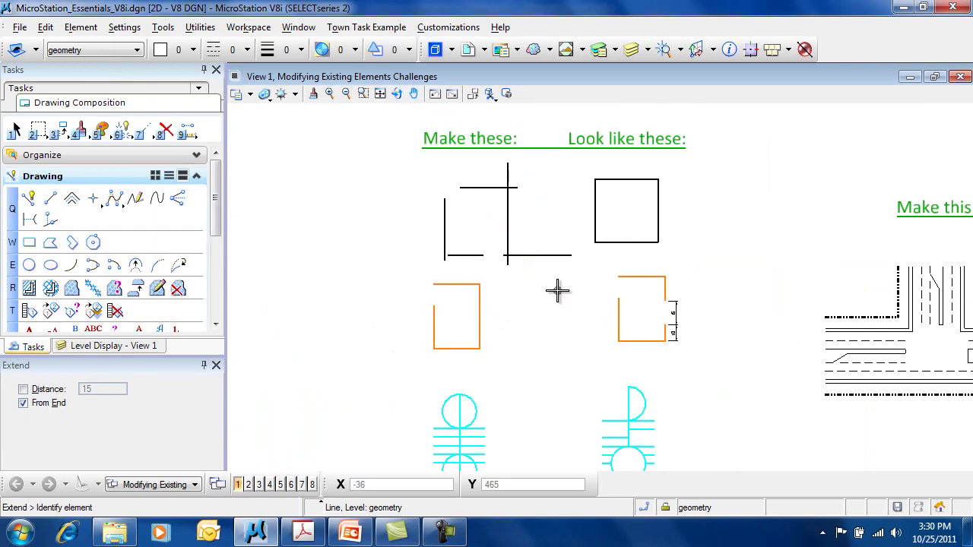
click(572, 255)
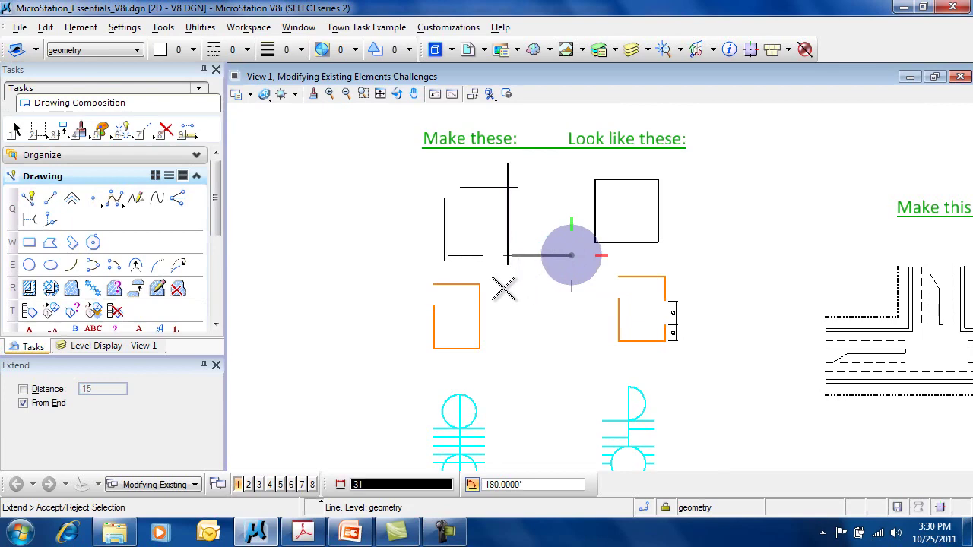
scroll(536, 267, up, 5)
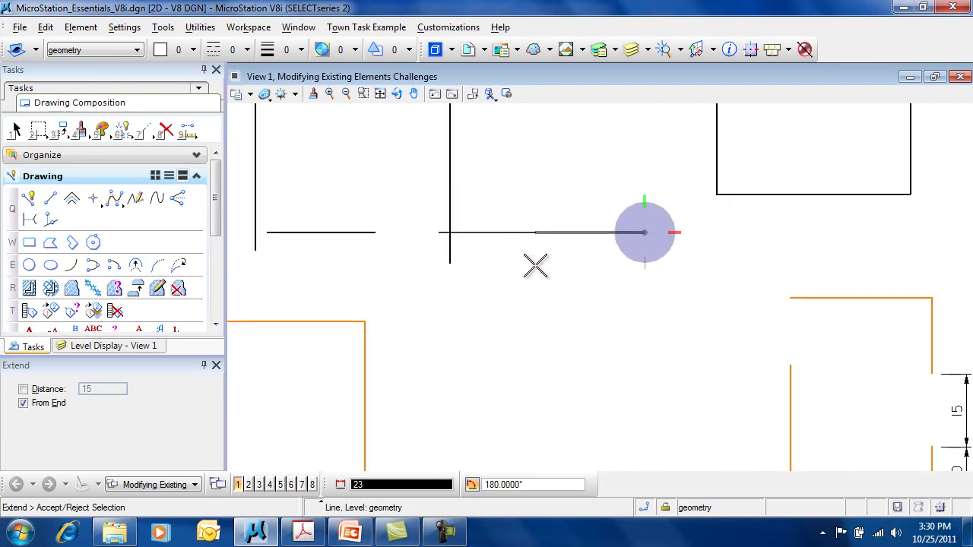
right_click(552, 263)
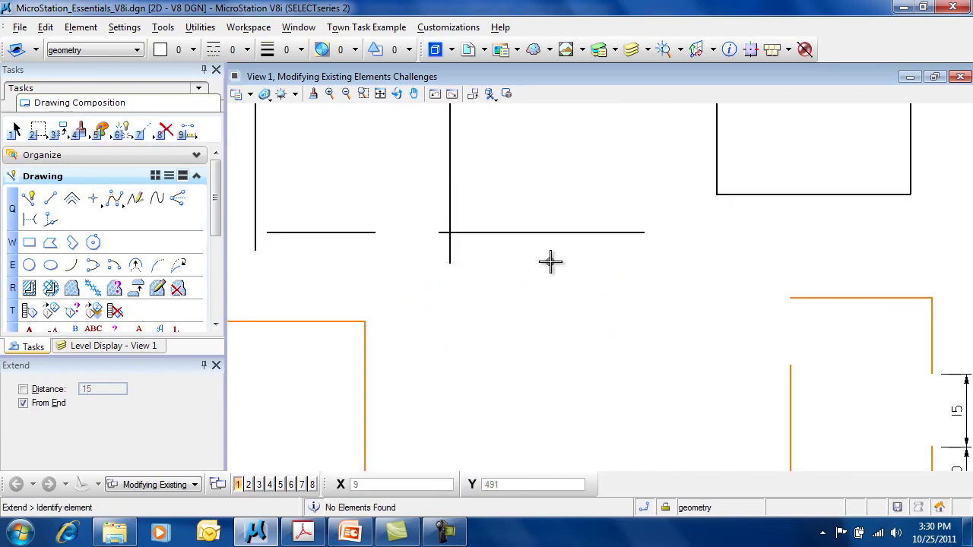
Extend the lower-right line with From End, picking its left end and setting the distance to 75
click(439, 233)
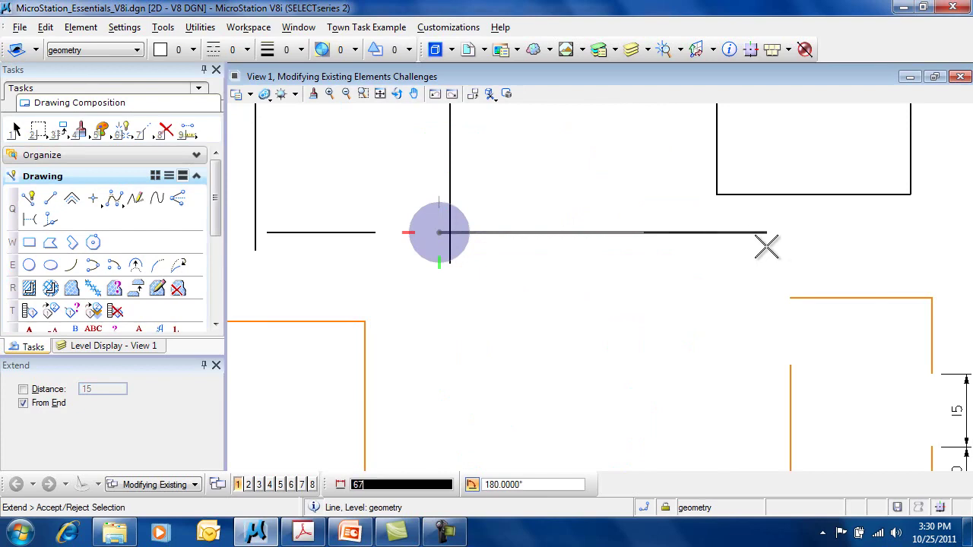
text(75)
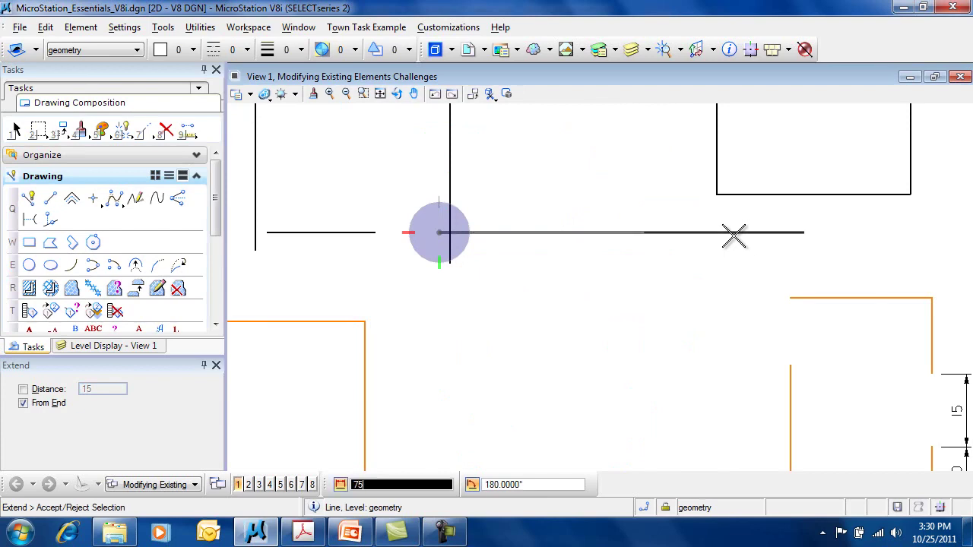
right_click(733, 237)
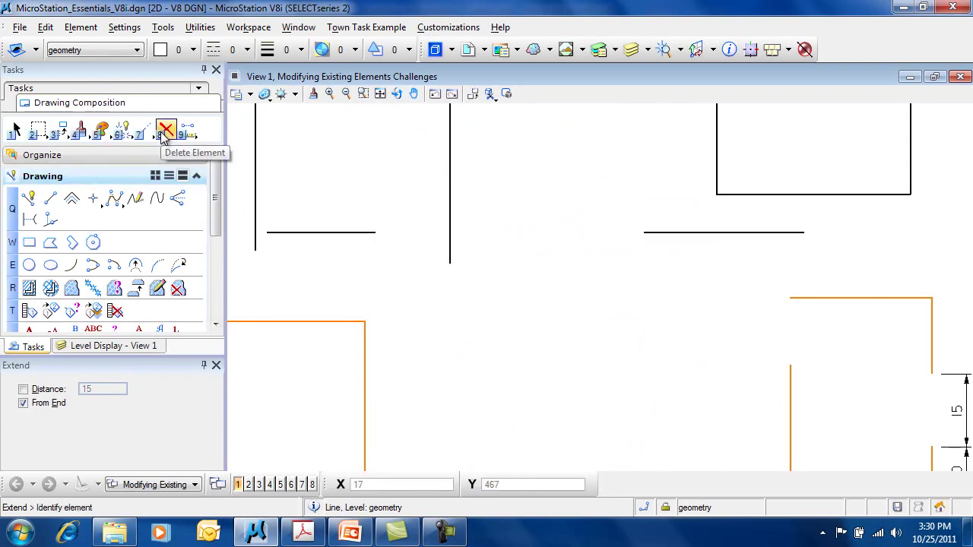
Undo the extensions made to the first figure's black lines, redoing any older operations undone beyond them
key(ctrl+z)
key(ctrl+z)
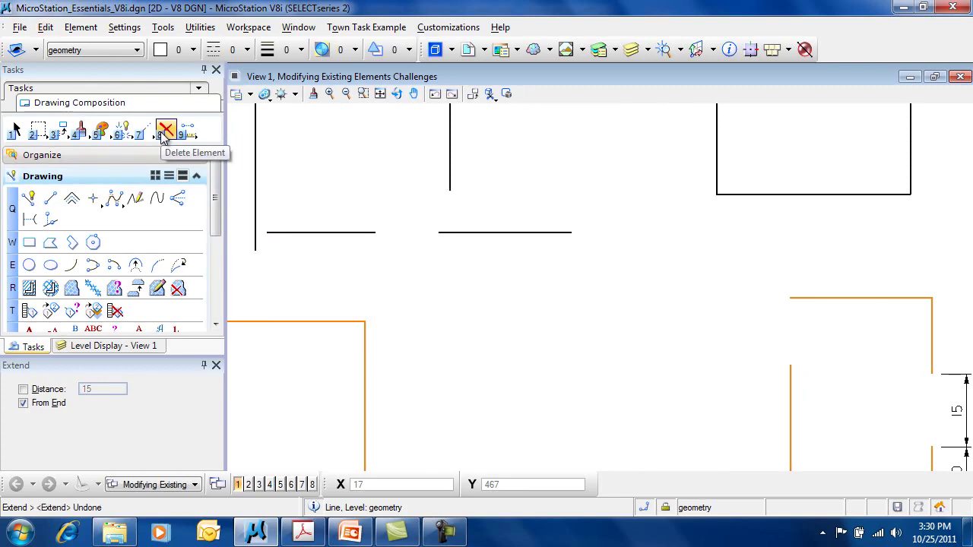
key(ctrl+z)
key(ctrl+z)
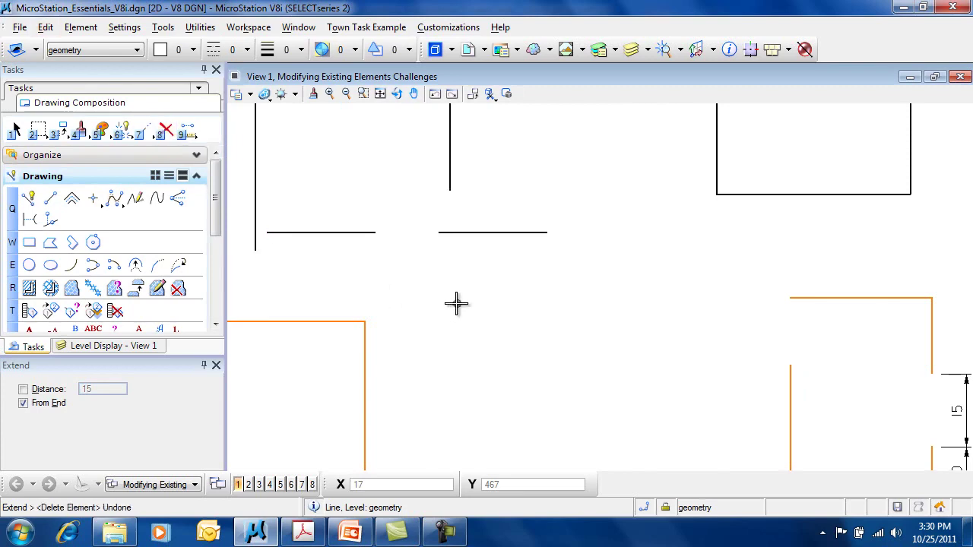
scroll(479, 300, down, 2)
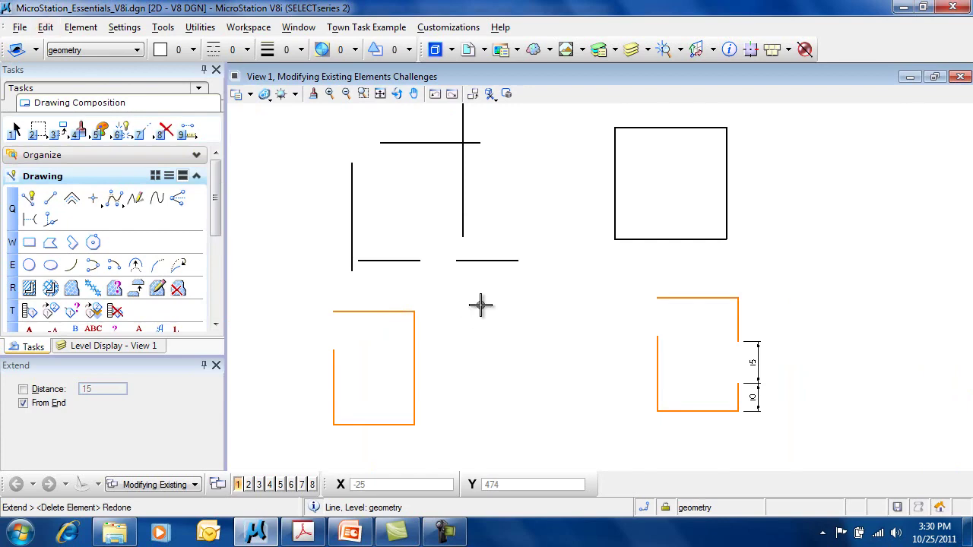
key(ctrl+r)
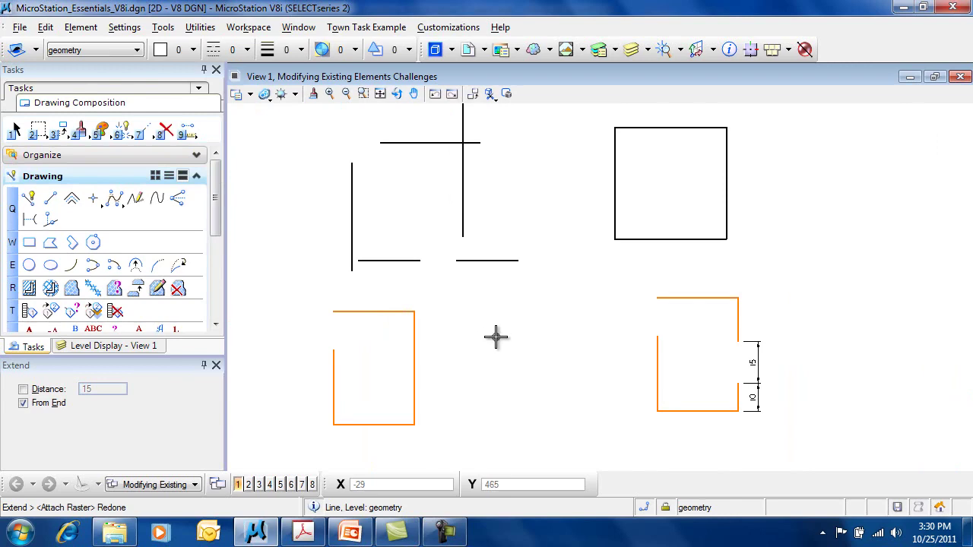
Extend the orange line string's open upper end to the left, turn off From End, and undo the extension
click(336, 311)
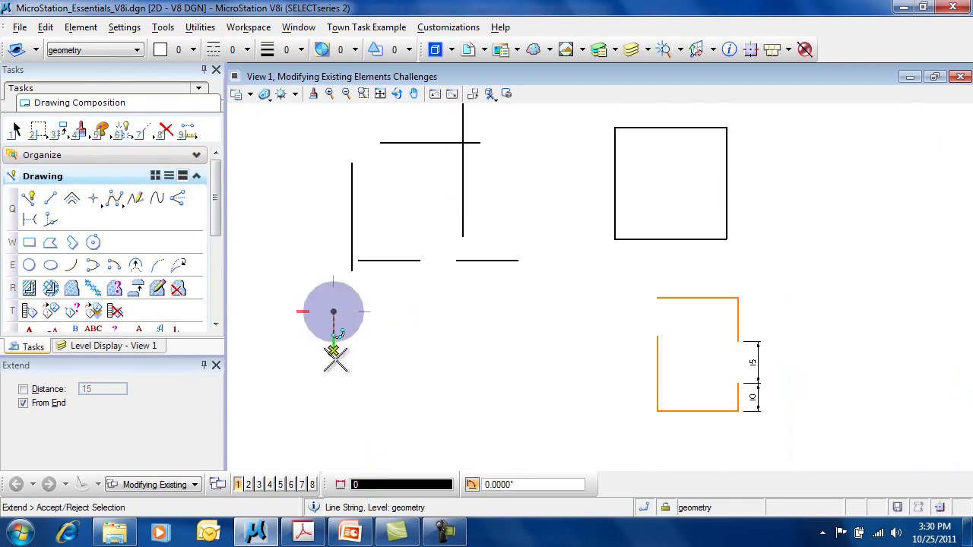
click(261, 337)
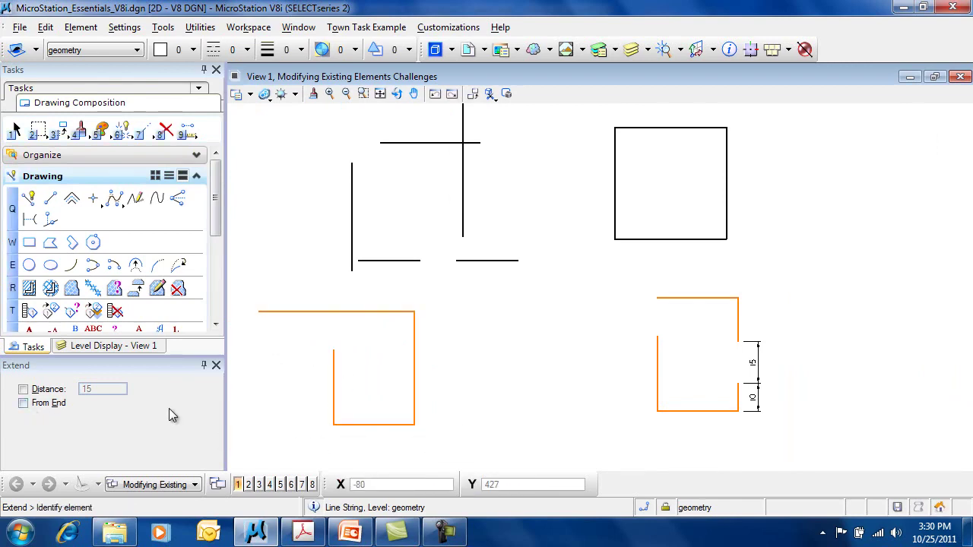
key(ctrl+z)
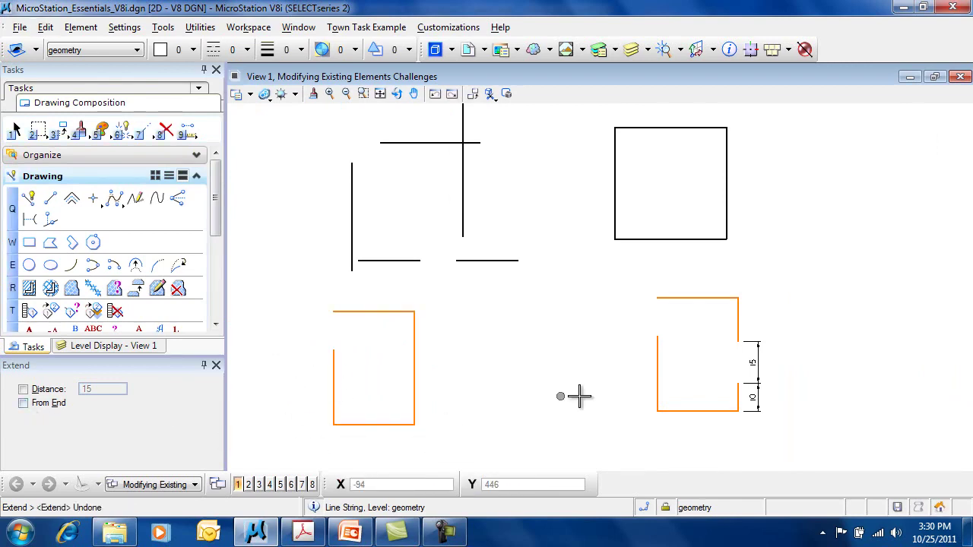
Extend the right end of the upper-right black arc into a three-quarter circle, and shorten it back to a semicircle
scroll(621, 382, down, 3)
middle_drag(592, 402, 563, 314)
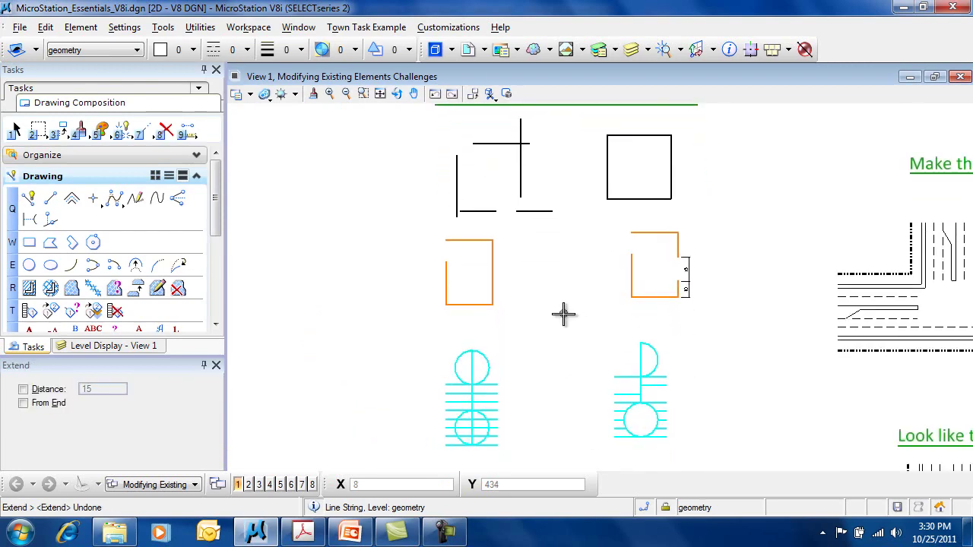
middle_drag(547, 417, 538, 310)
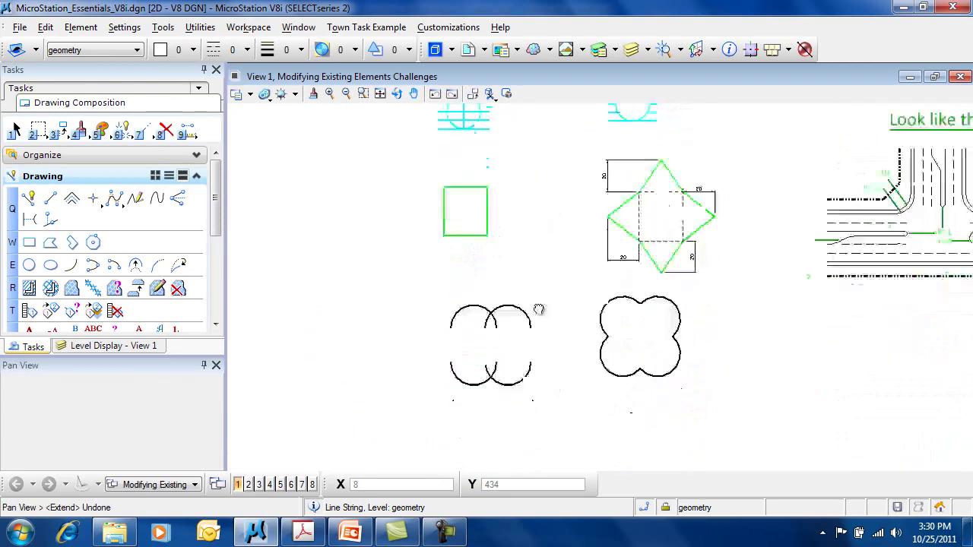
scroll(538, 309, up, 5)
click(520, 296)
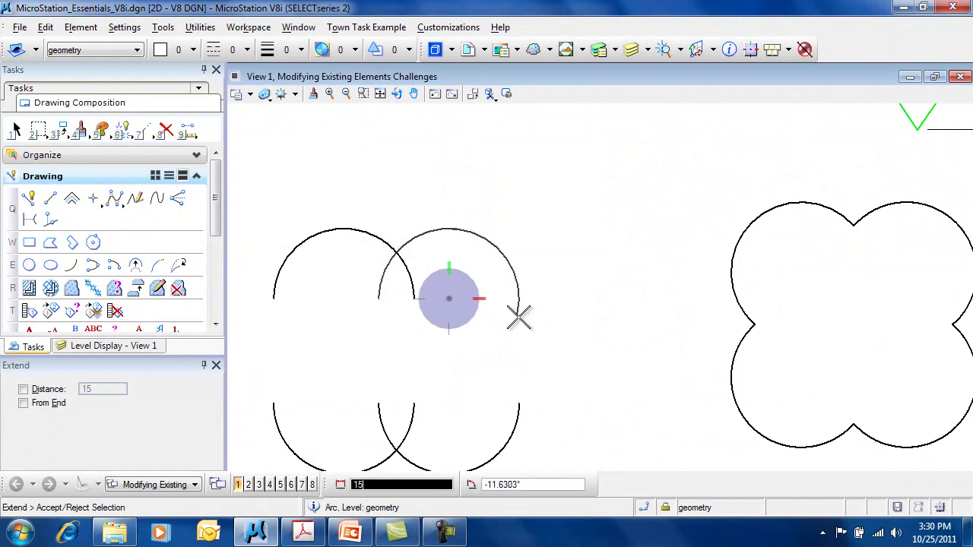
click(445, 352)
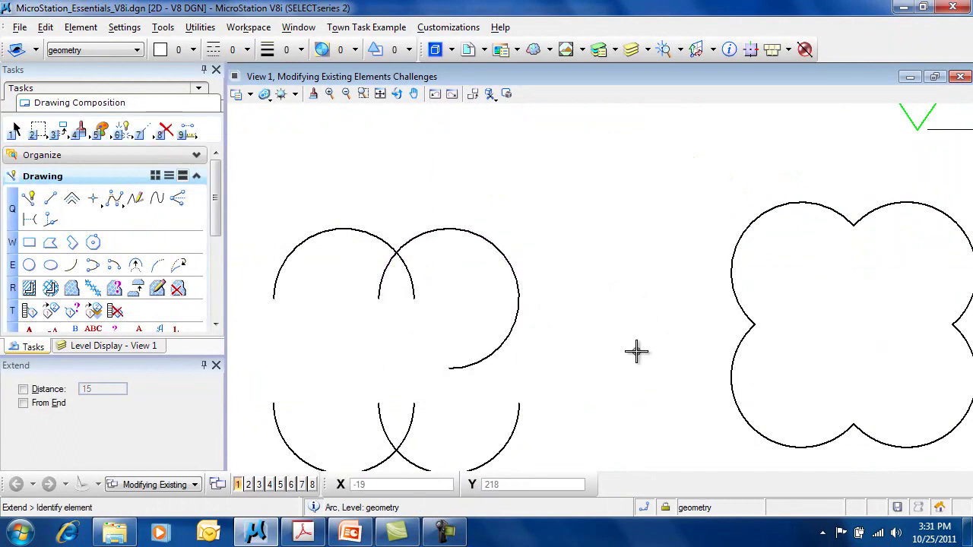
click(449, 371)
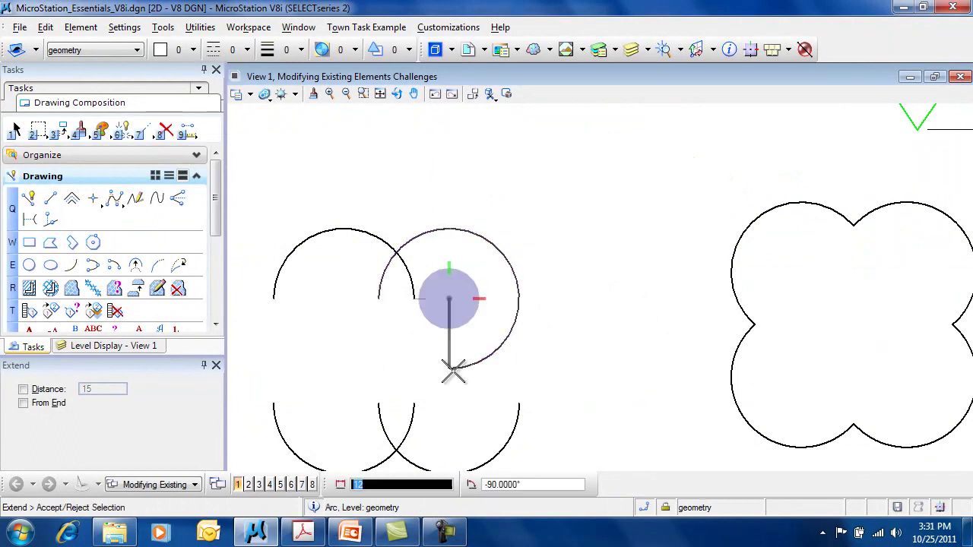
click(560, 293)
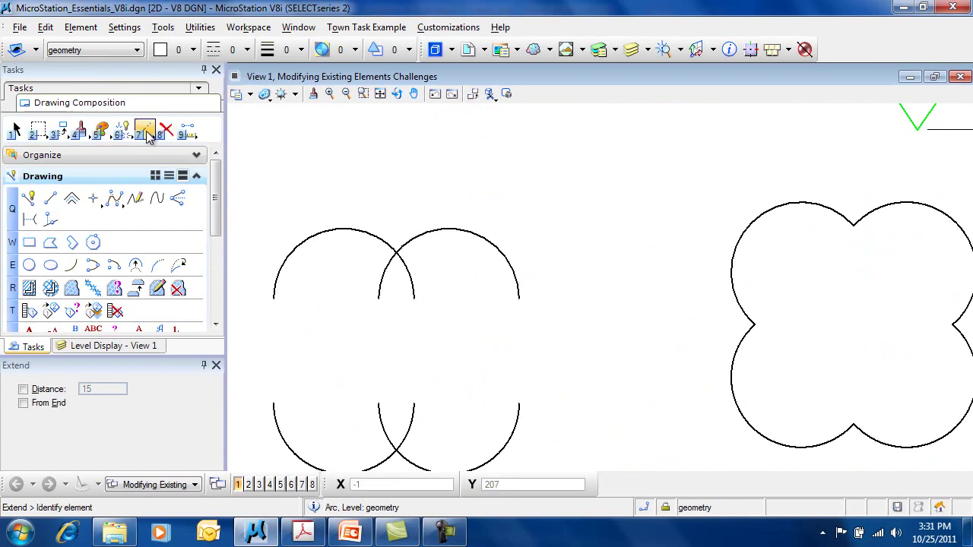
Trim the first figure's crossing black lines to their intersection, keeping the left horizontal and lower vertical portions, and undo the trim
click(148, 135)
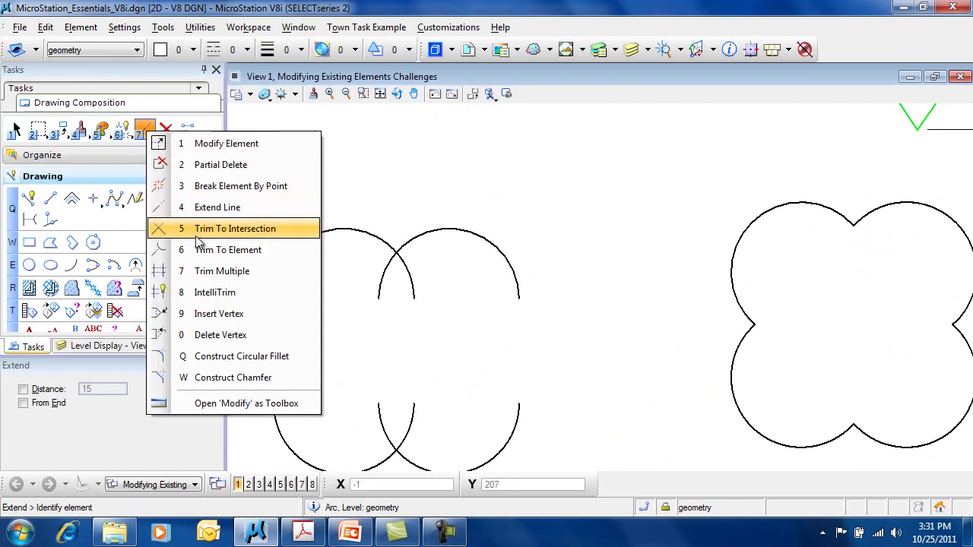
click(197, 237)
scroll(480, 182, down, 3)
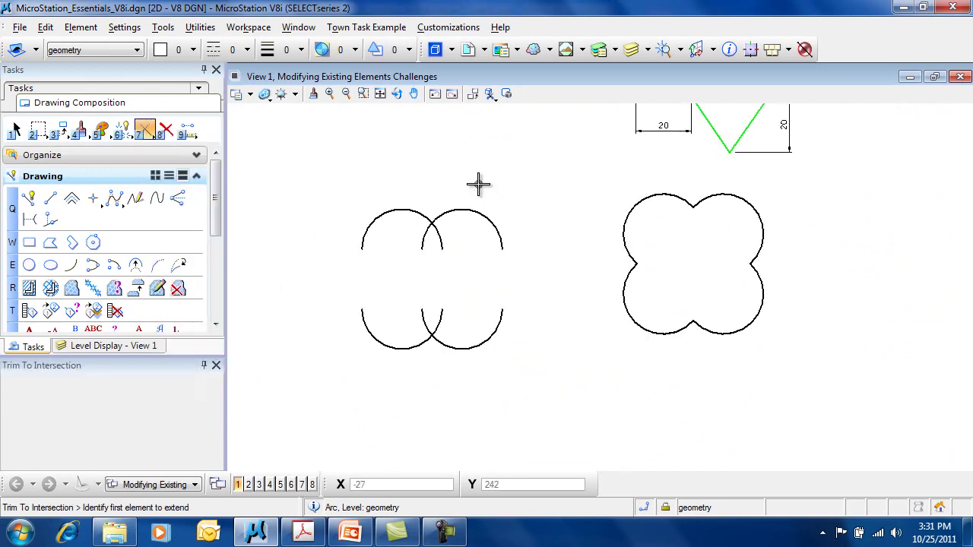
mouse_move(480, 180)
middle_down()
mouse_move(576, 291)
mouse_move(601, 91)
mouse_move(585, 190)
mouse_move(568, 153)
mouse_move(555, 426)
mouse_move(555, 357)
middle_up()
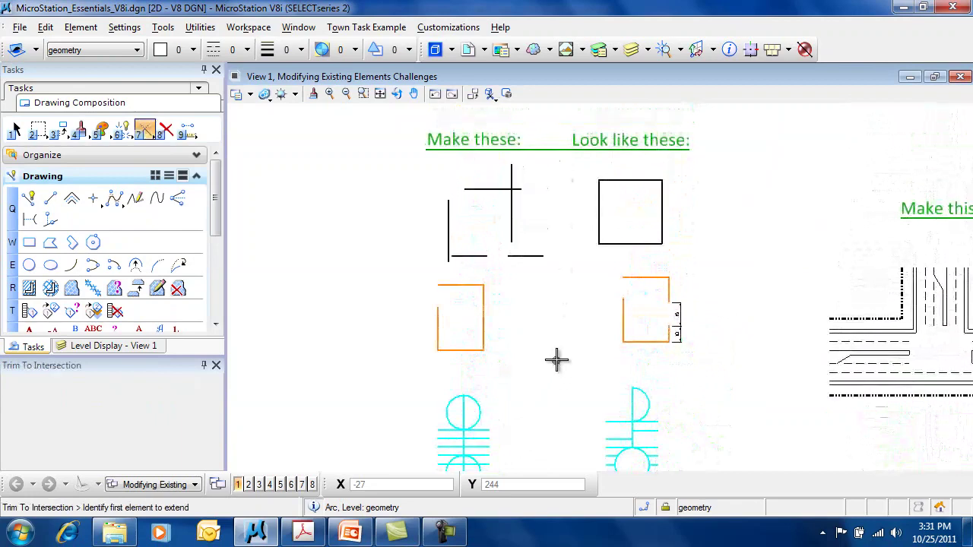
scroll(520, 199, up, 4)
click(479, 256)
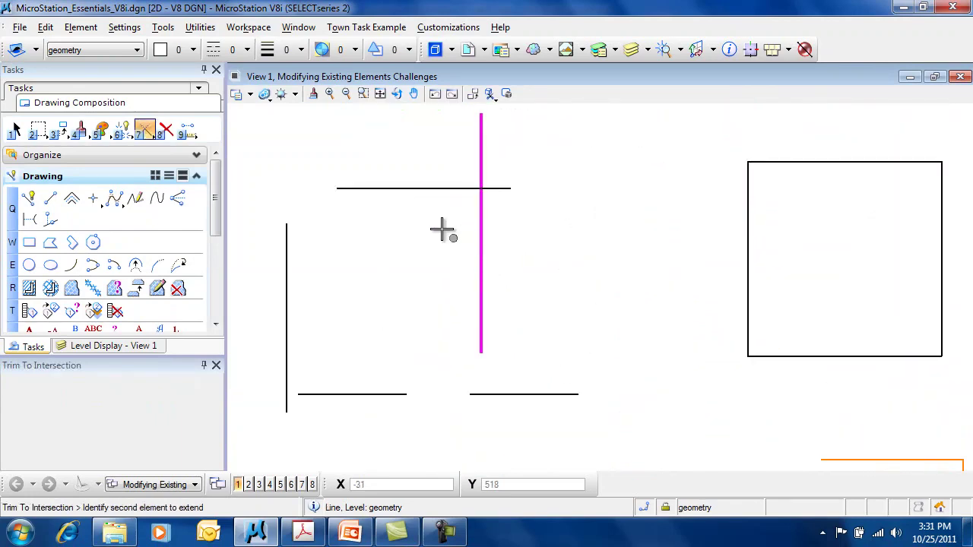
click(407, 188)
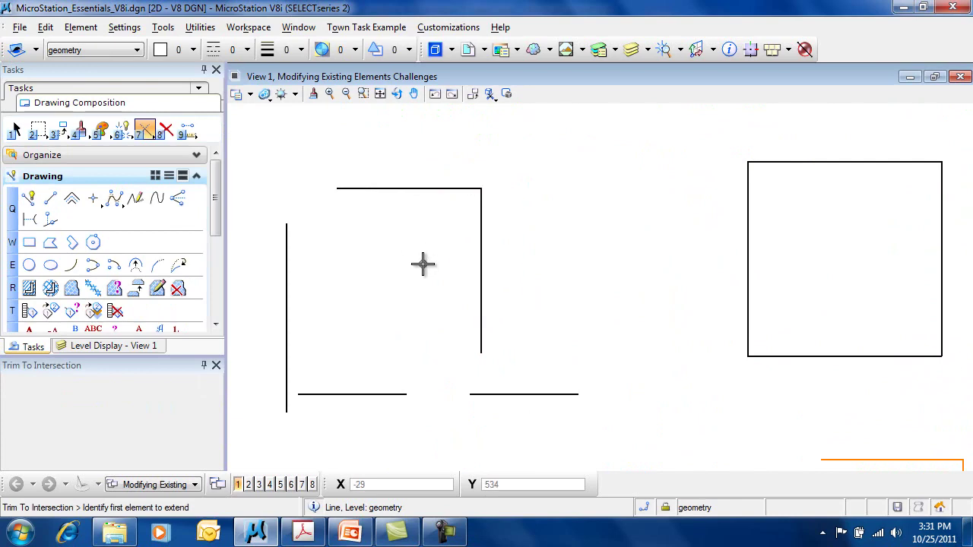
key(ctrl+z)
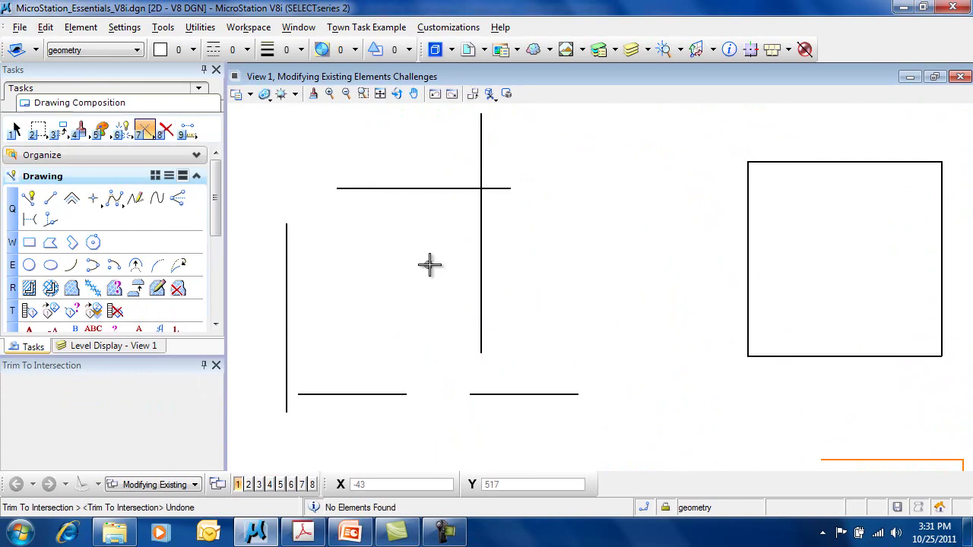
Trim the crossing lines to their intersection, keeping the upper vertical and right horizontal portions, and undo the trim
click(481, 149)
click(508, 190)
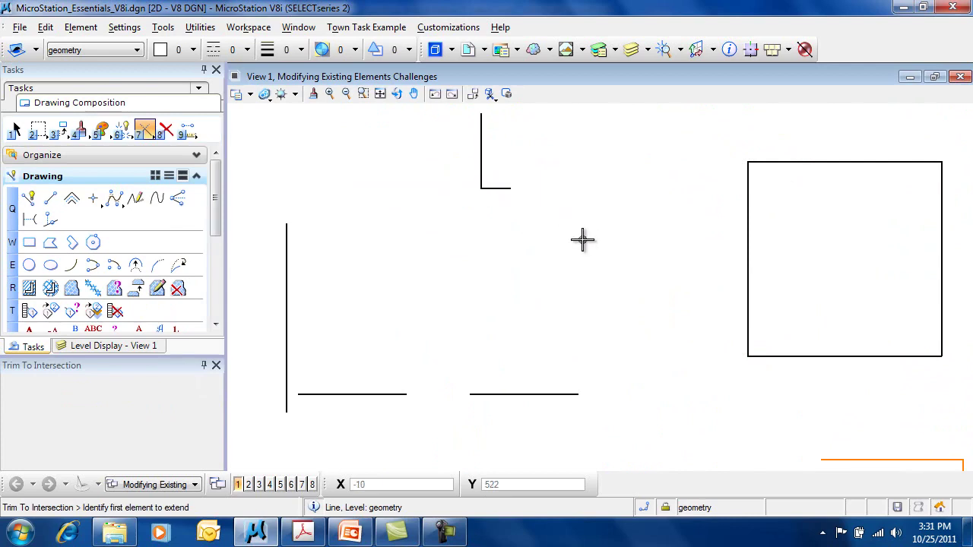
key(ctrl+z)
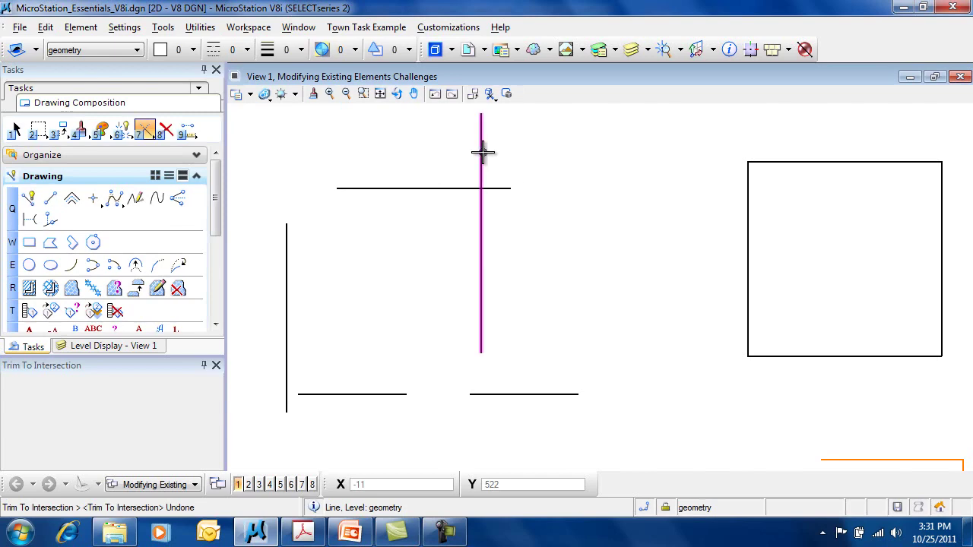
Trim the crossing lines to their intersection, keeping the upper vertical and left horizontal portions, and undo the trim
click(482, 152)
click(446, 189)
click(434, 229)
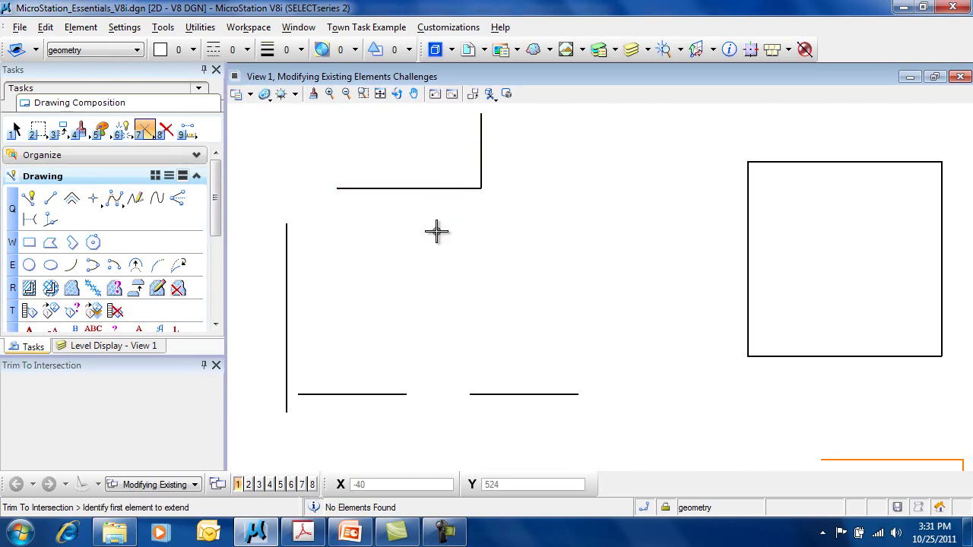
key(ctrl+z)
Trim the crossing lines to their intersection, keeping the right horizontal and lower vertical portions, and undo the trim
click(504, 188)
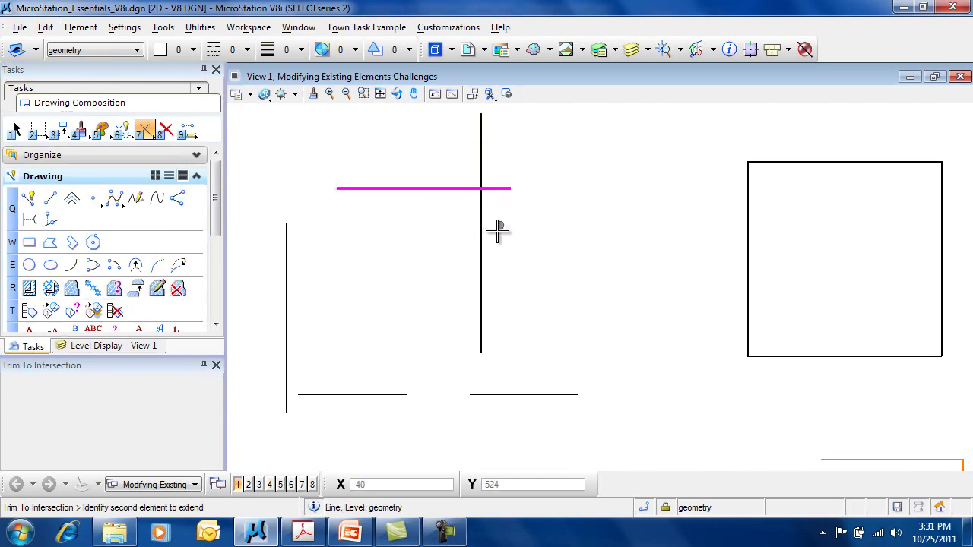
click(481, 238)
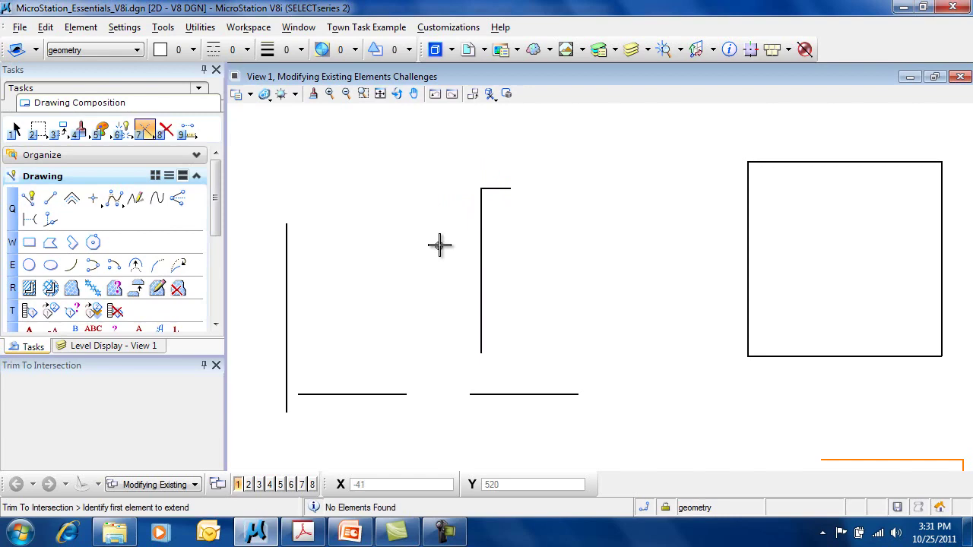
key(ctrl+z)
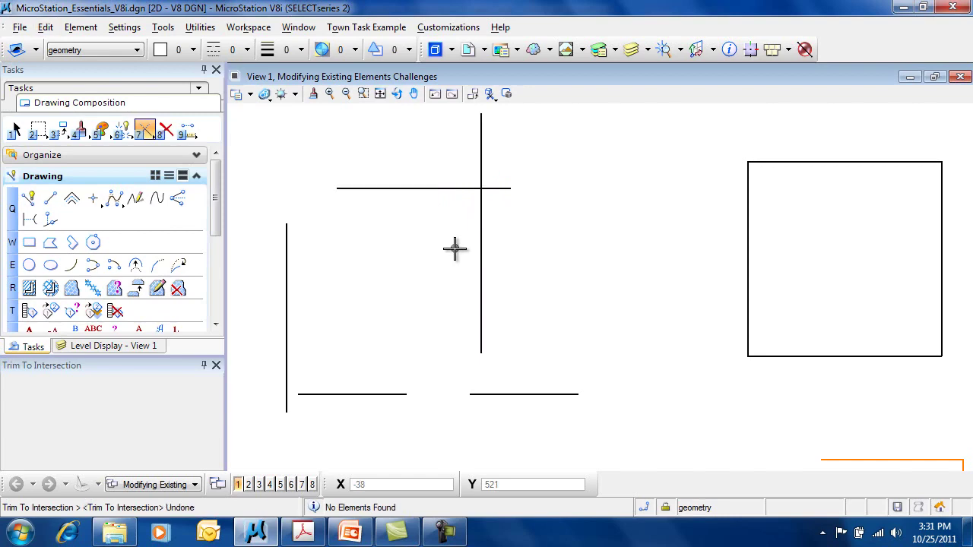
Use Trim To Element to cut the crossing vertical line at the upper horizontal line, keeping its lower part, and undo the trim
click(144, 131)
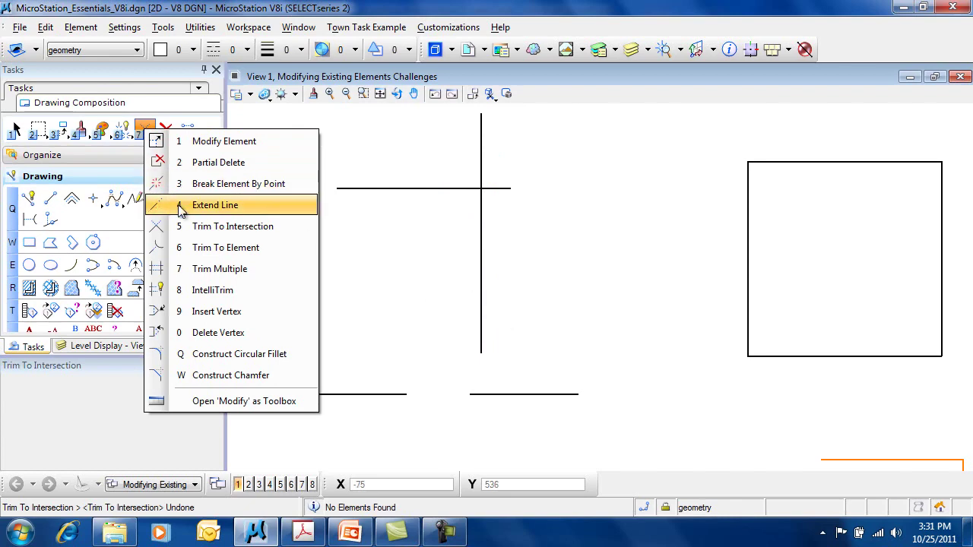
click(234, 249)
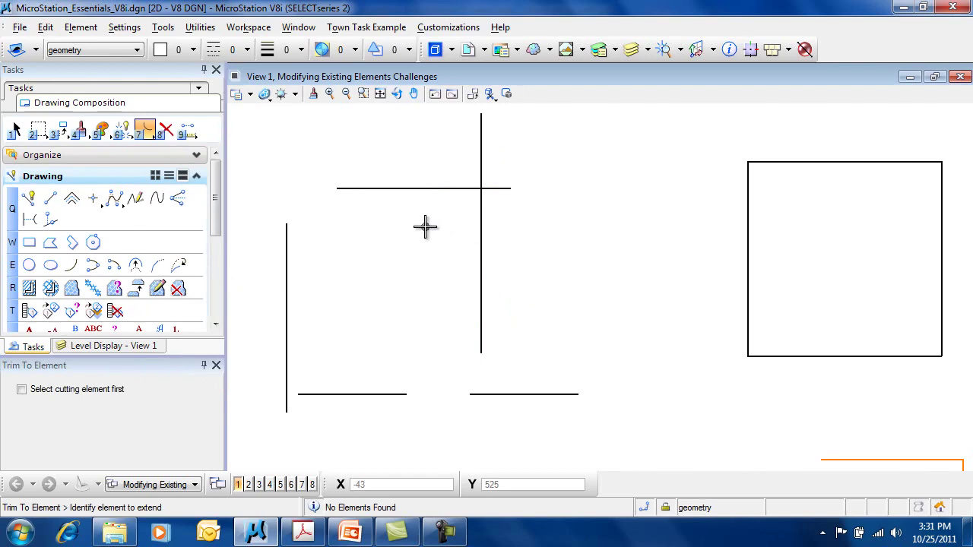
click(480, 255)
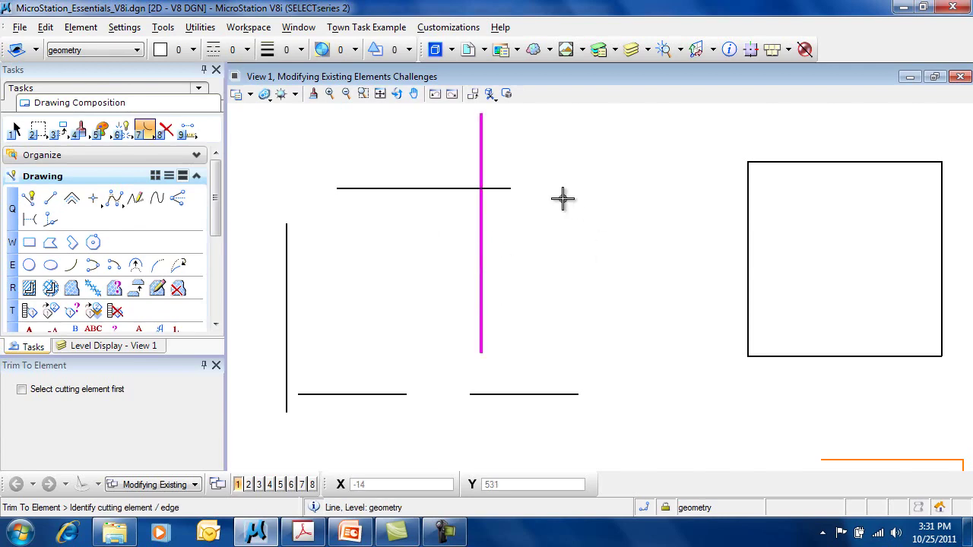
click(502, 187)
click(533, 233)
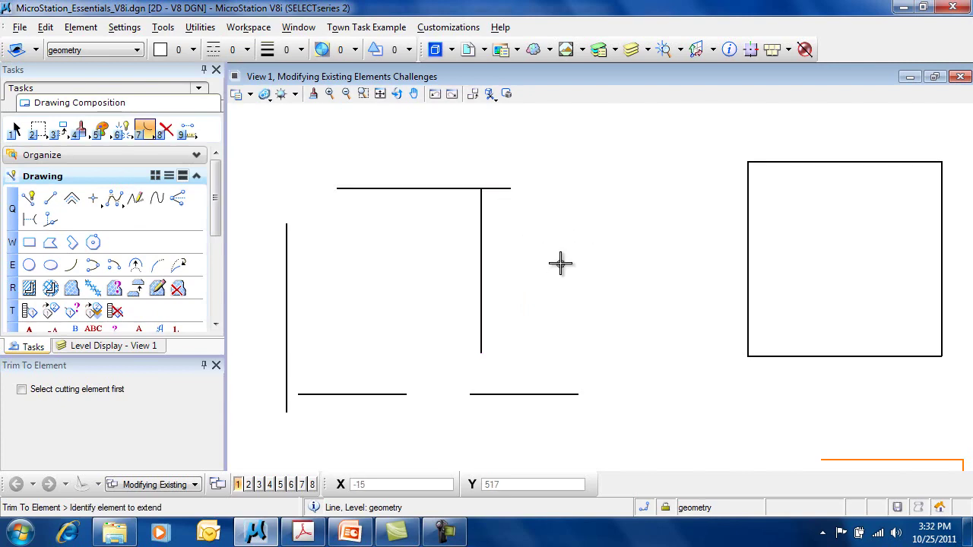
key(ctrl+z)
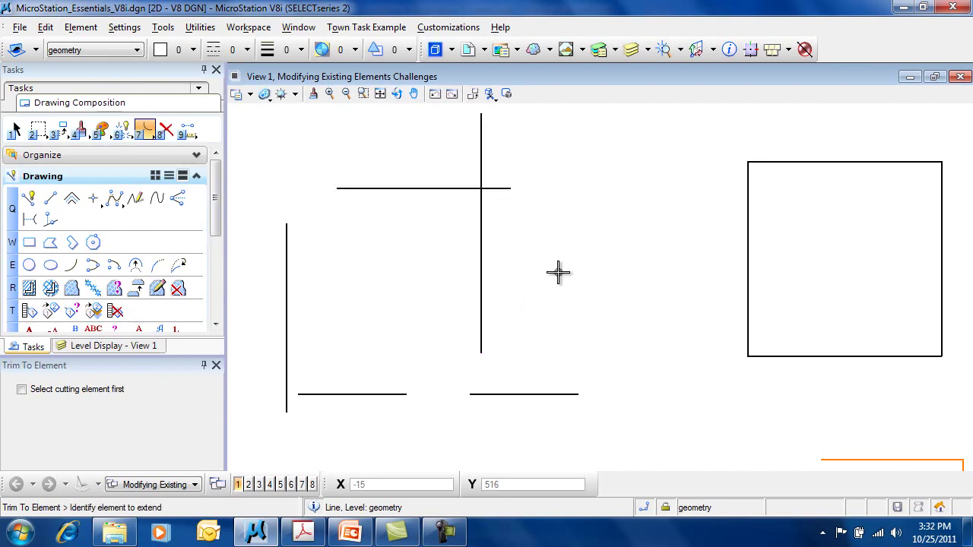
Trim the vertical line to the upper horizontal line, keeping the part above it, and undo the trim
click(481, 133)
click(444, 189)
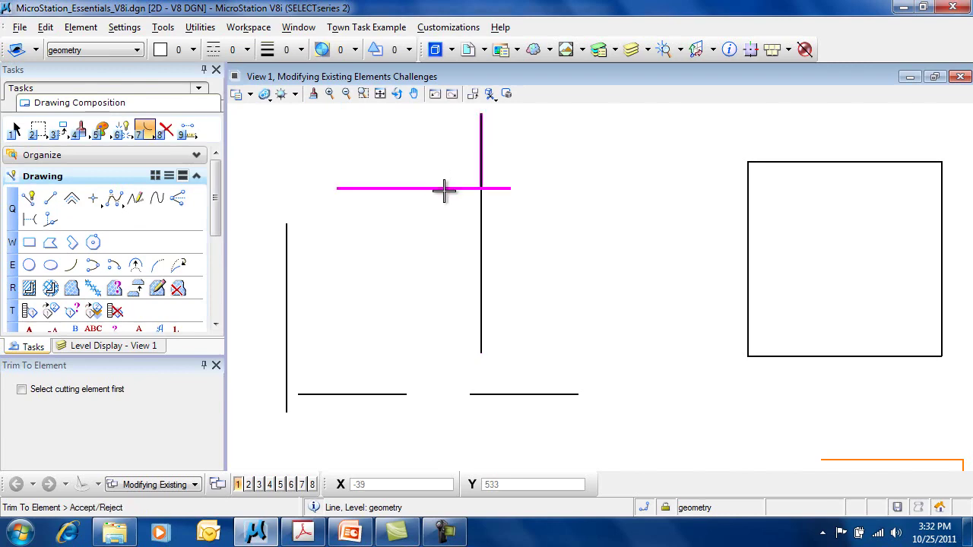
click(437, 251)
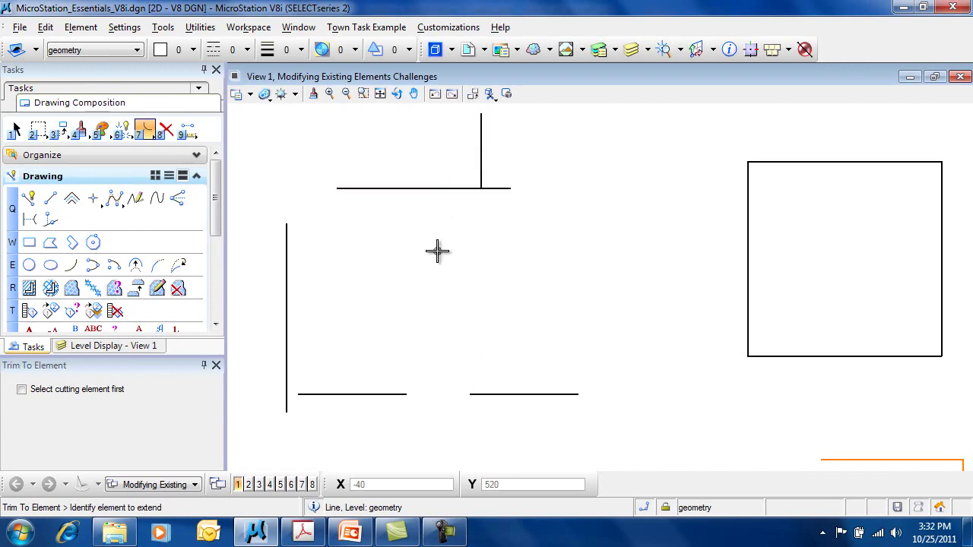
key(ctrl+z)
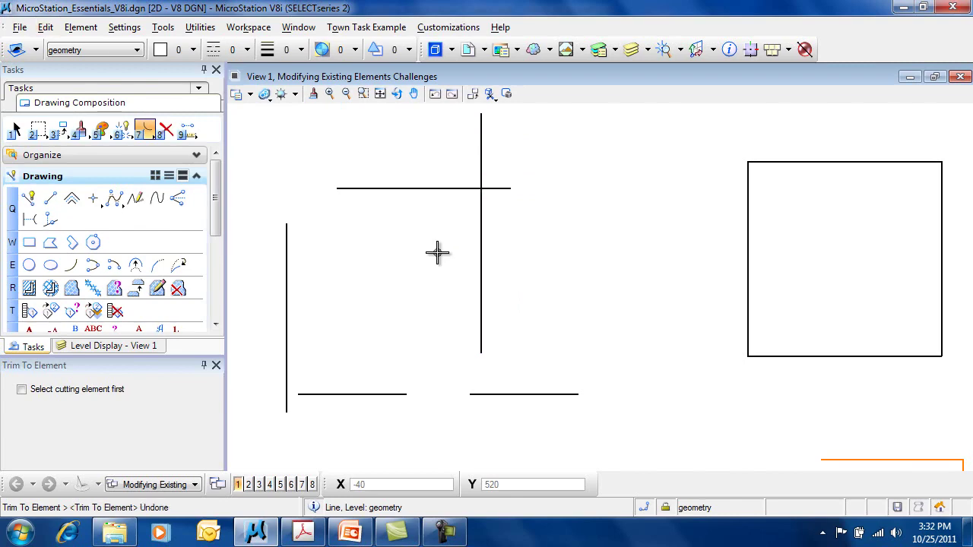
Trim the upper-right black arc to the upper-left arc, keeping its outer part, and undo the trim
scroll(437, 252, down, 3)
middle_drag(436, 406, 447, 168)
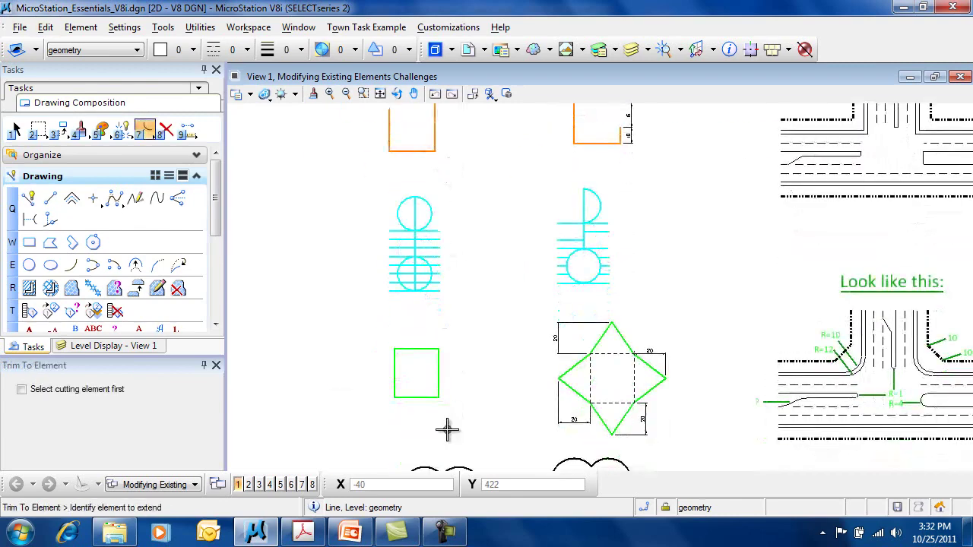
middle_drag(446, 427, 445, 309)
scroll(460, 365, up, 2)
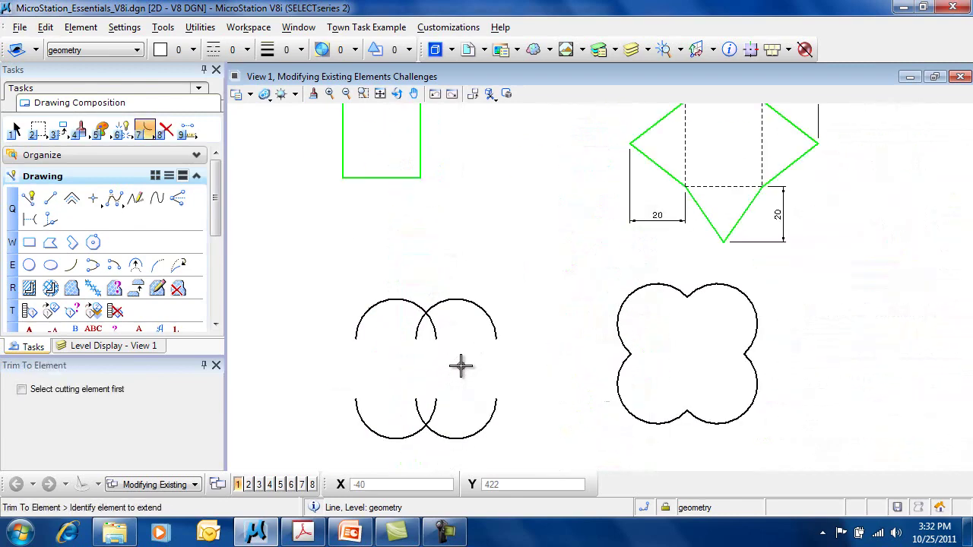
click(434, 323)
click(436, 326)
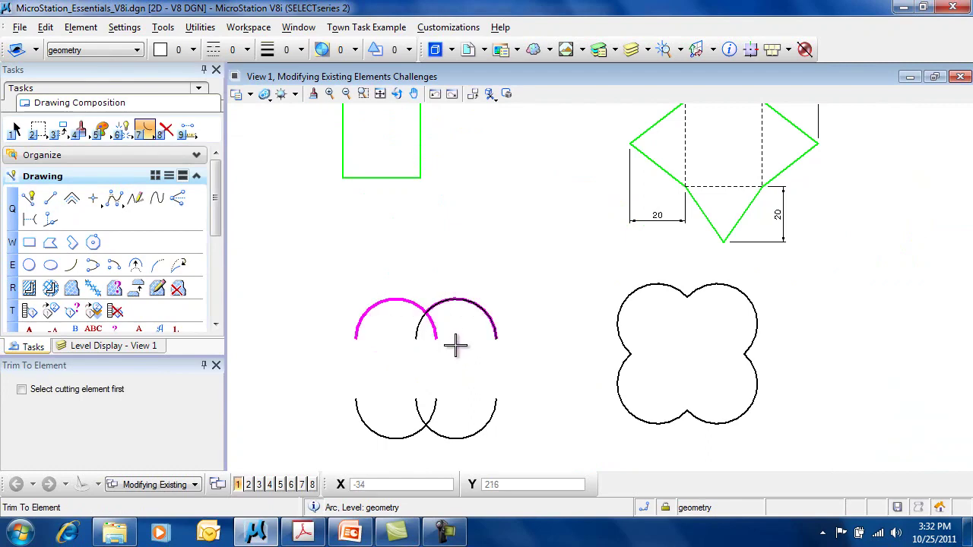
click(460, 351)
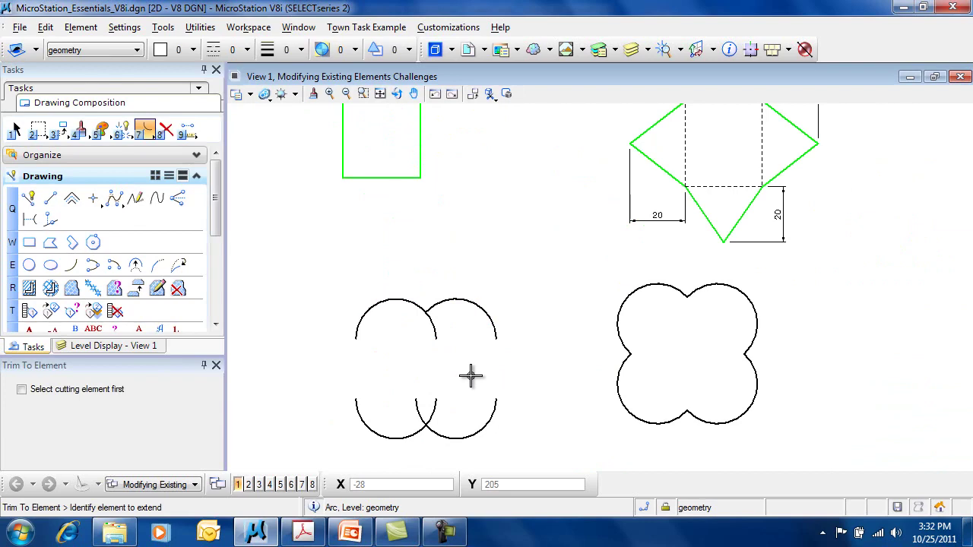
key(ctrl+z)
Trim alternate segments of the cyan vertical line with Trim Multiple in Trim mode, using the eight horizontal lines as cutting elements, and undo the trims
click(146, 131)
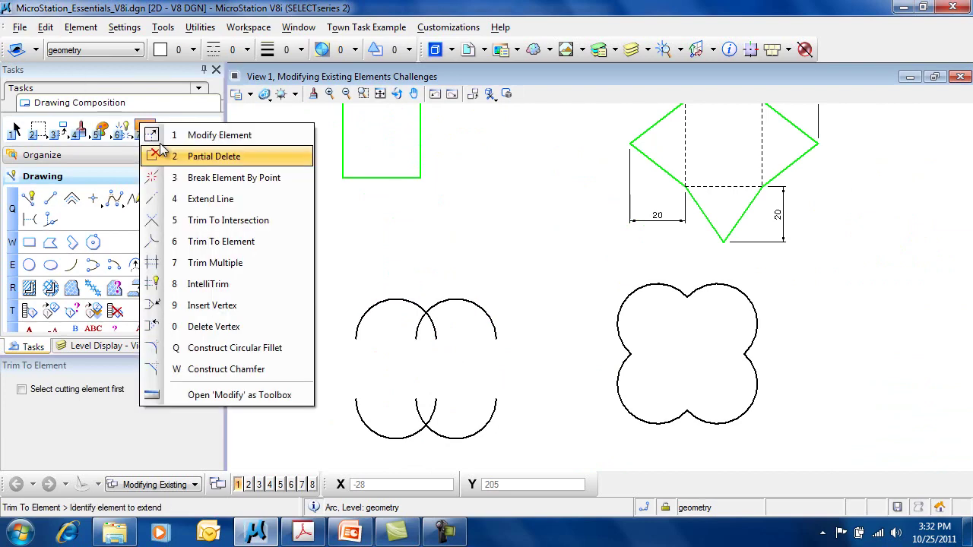
click(209, 264)
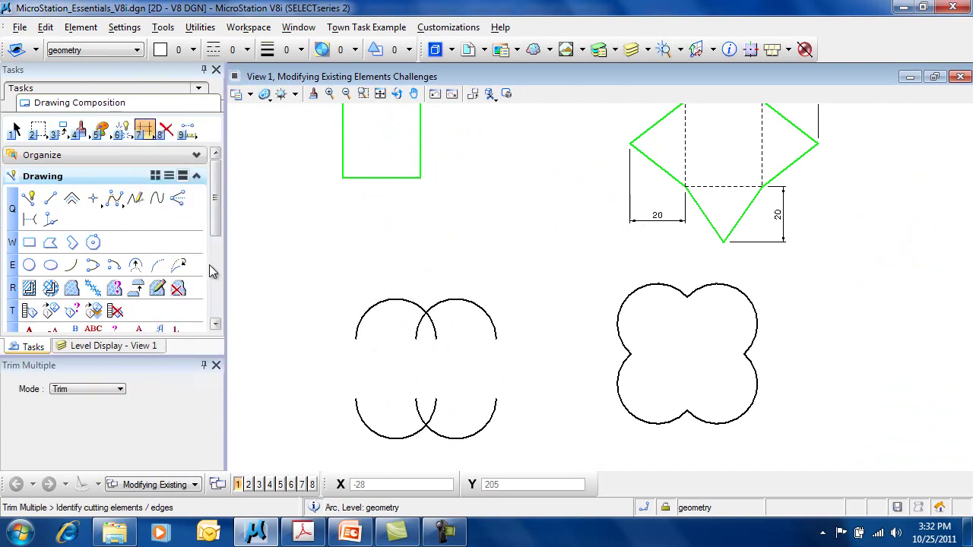
click(119, 390)
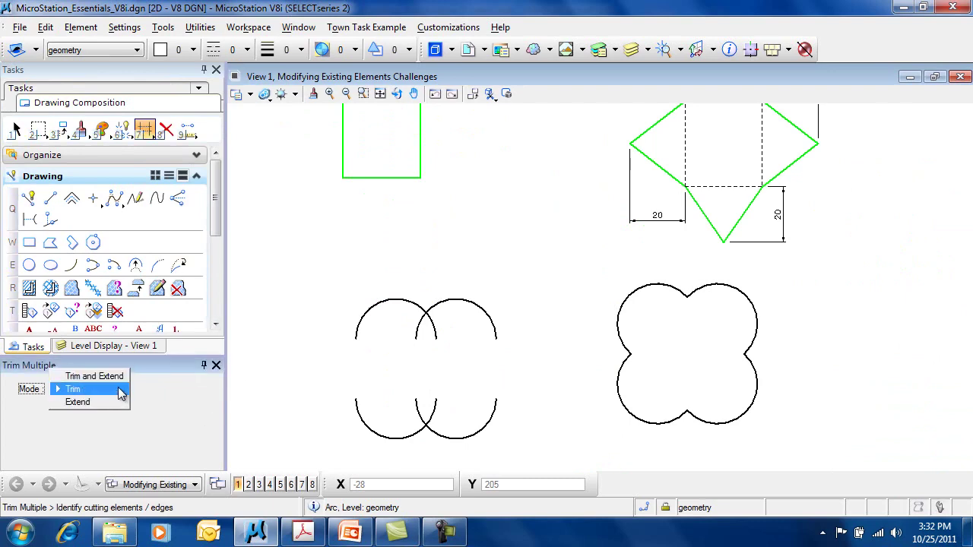
mouse_move(430, 223)
middle_down()
mouse_move(428, 406)
mouse_move(441, 527)
mouse_move(442, 324)
middle_up()
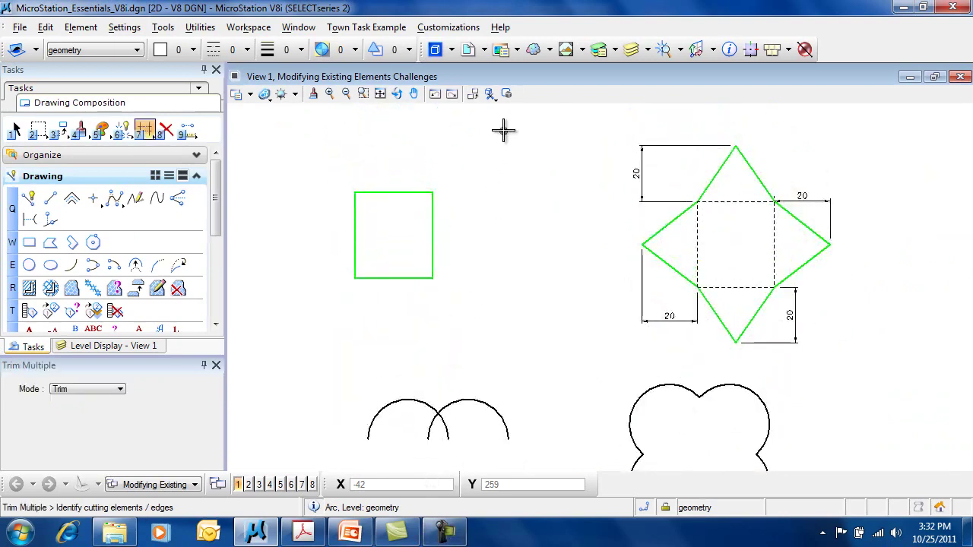
mouse_move(507, 130)
middle_down()
mouse_move(446, 271)
mouse_move(536, 504)
mouse_move(532, 403)
middle_up()
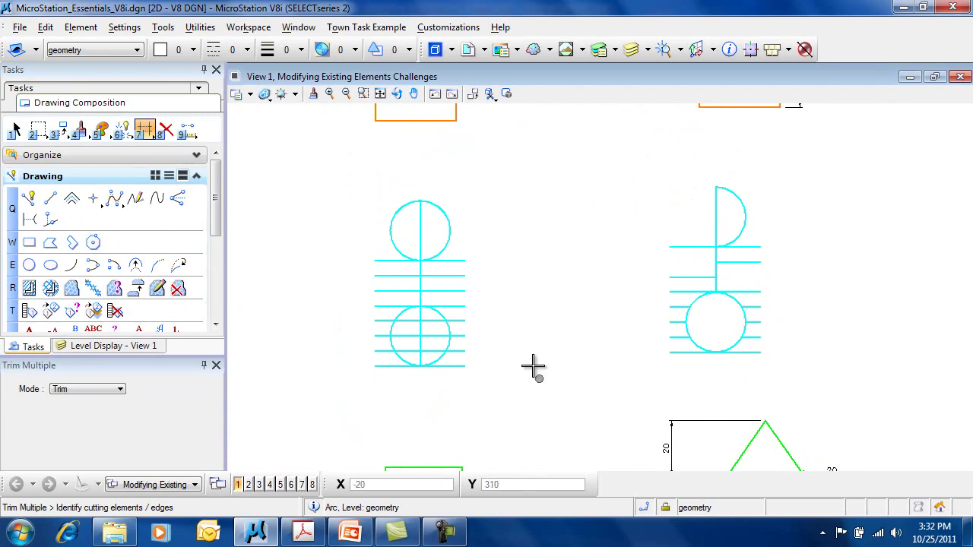
drag(383, 247, 385, 406)
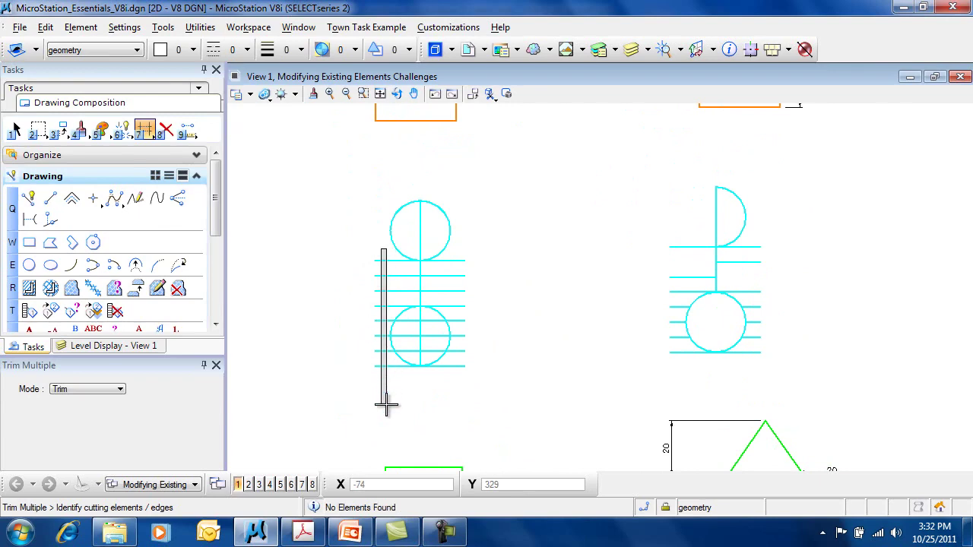
drag(385, 406, 326, 387)
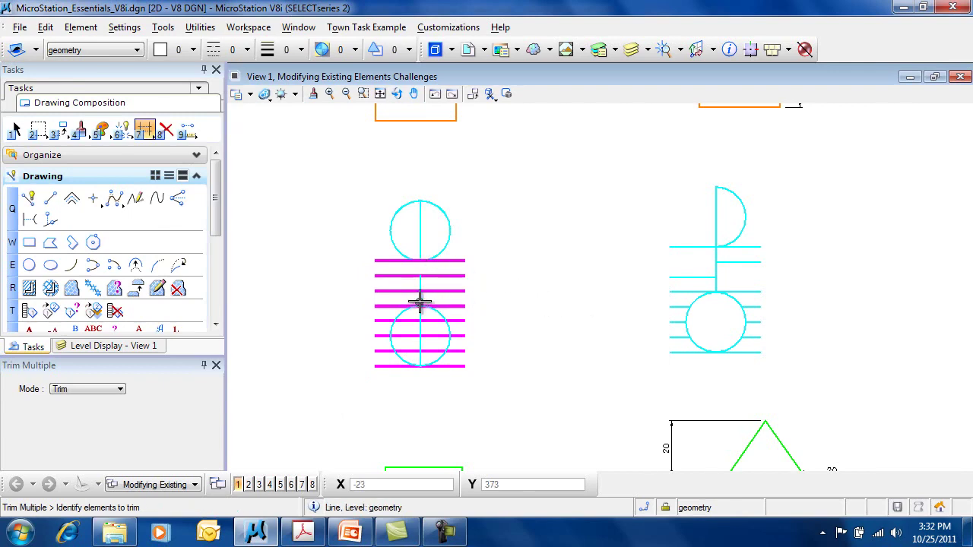
click(423, 268)
click(421, 298)
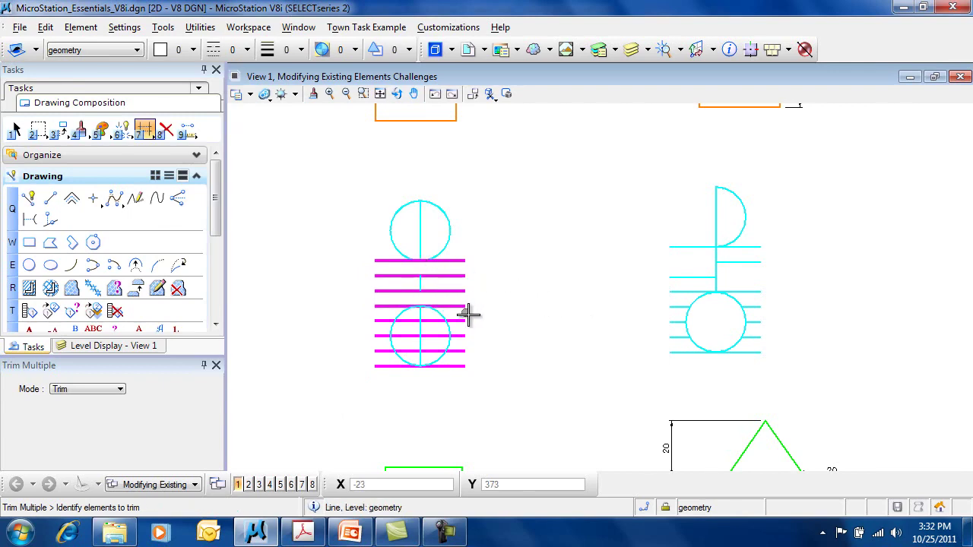
click(422, 358)
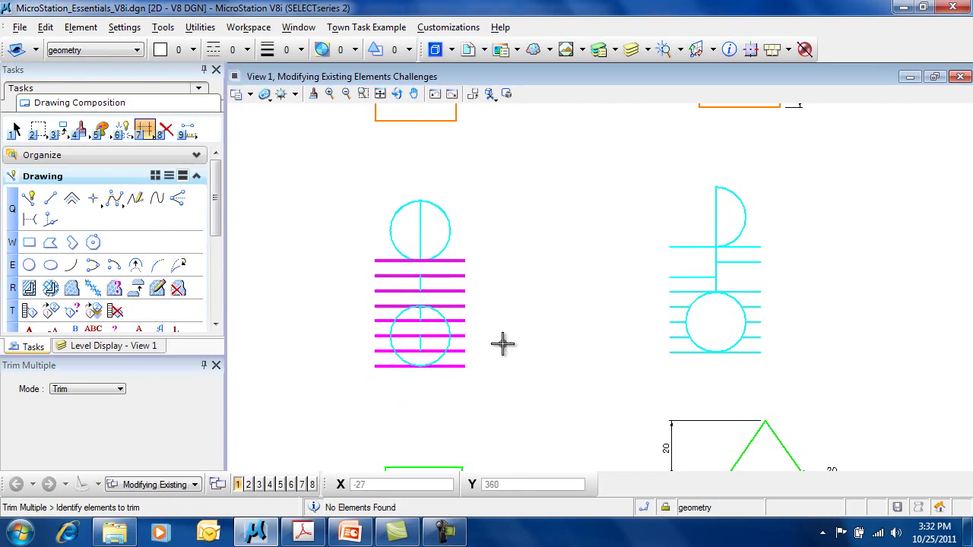
right_click(499, 343)
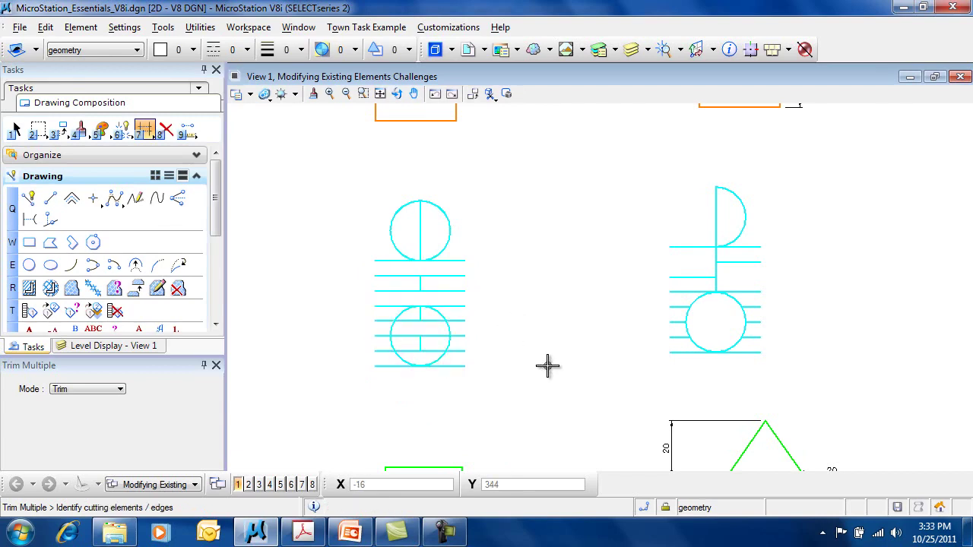
key(ctrl+z)
Trim the left ends of the eight cyan horizontal lines at the vertical line with one crossing line, and undo the trim
click(419, 232)
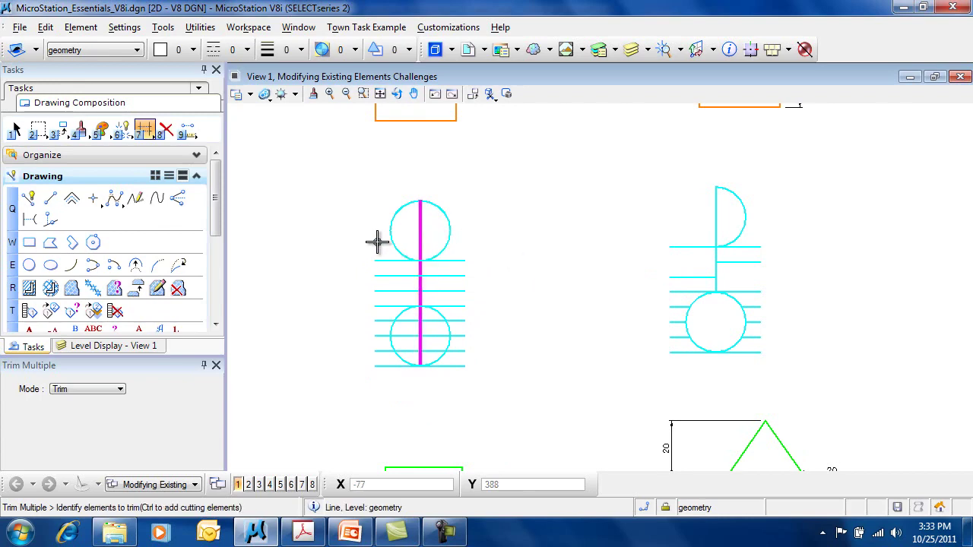
drag(378, 242, 387, 402)
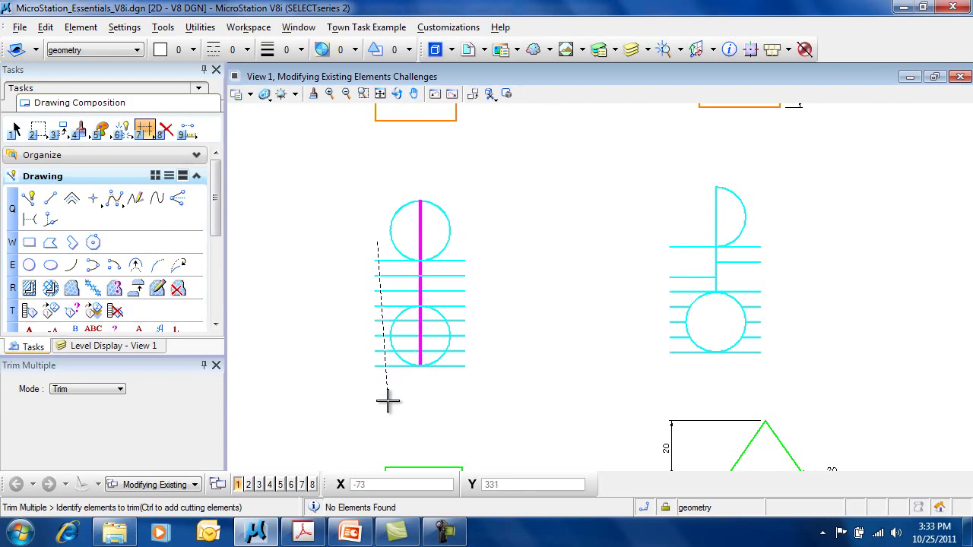
drag(387, 401, 388, 400)
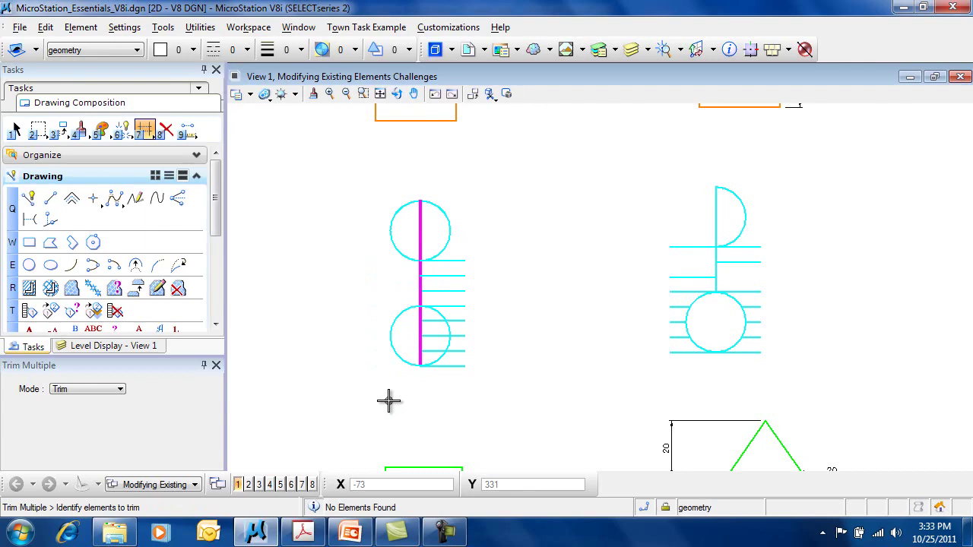
right_click(389, 401)
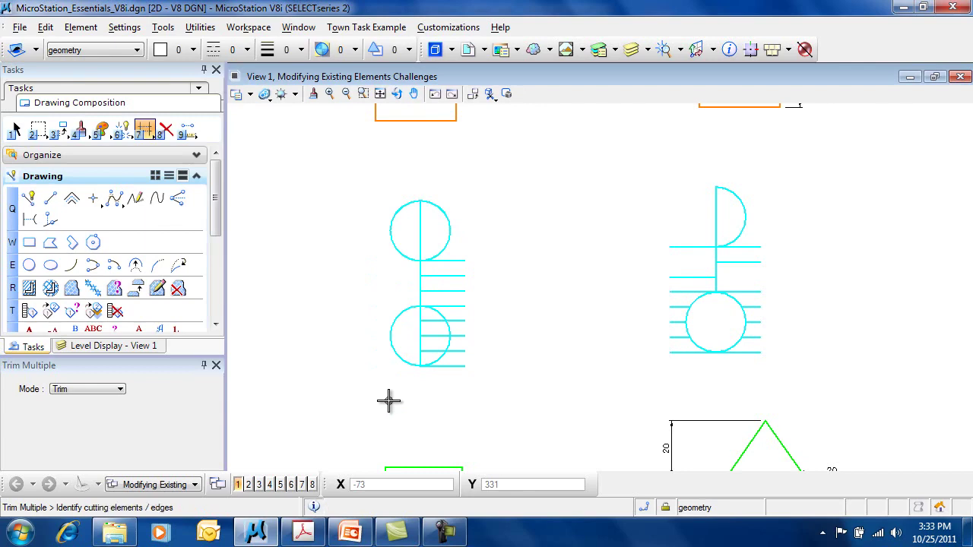
key(ctrl+z)
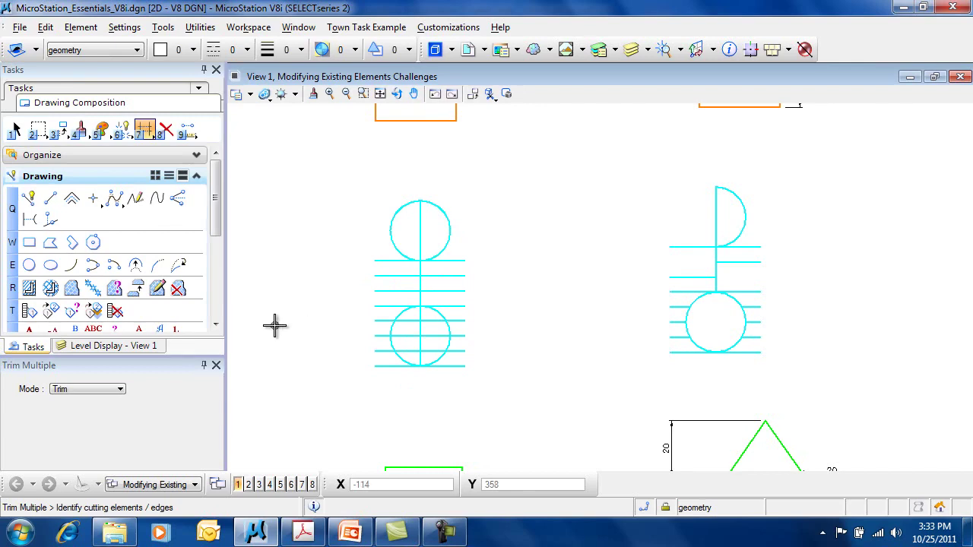
Draw two short separate horizontal SmartLines across the left ends of the cyan horizontal lines, stopping short of the vertical line
click(29, 198)
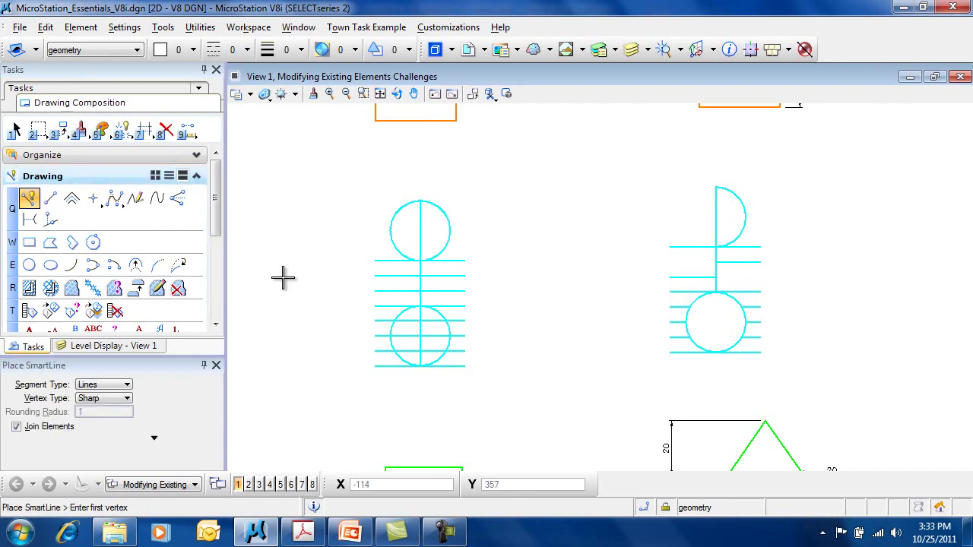
click(402, 285)
click(337, 284)
right_click(383, 308)
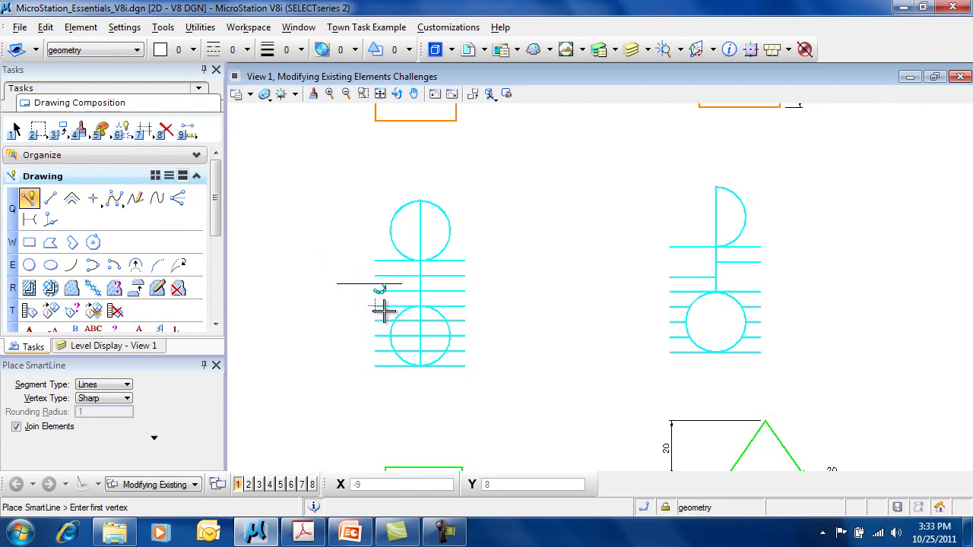
click(390, 300)
click(344, 300)
right_click(342, 303)
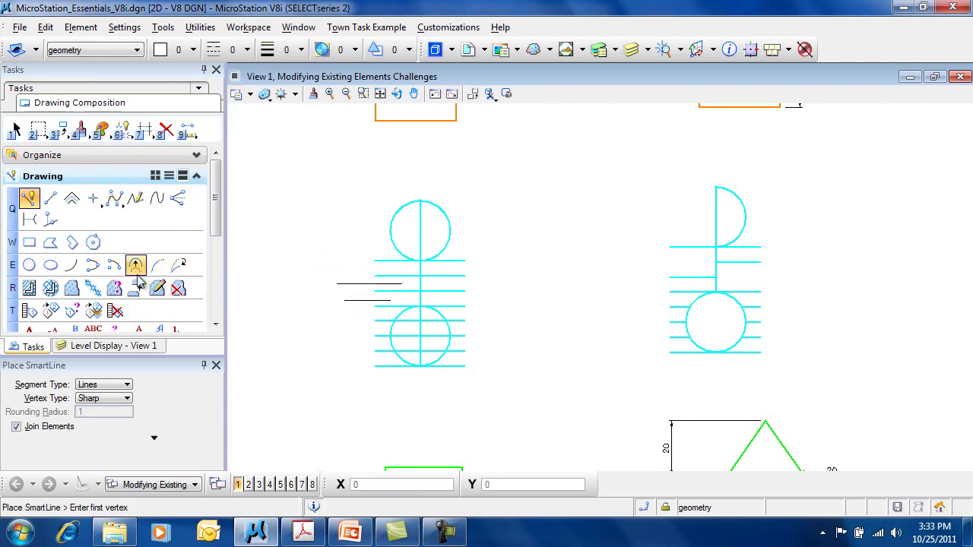
Use Trim Multiple in Trim mode with the vertical line as cutting element on all horizontal lines left of it, and undo the trim
click(151, 130)
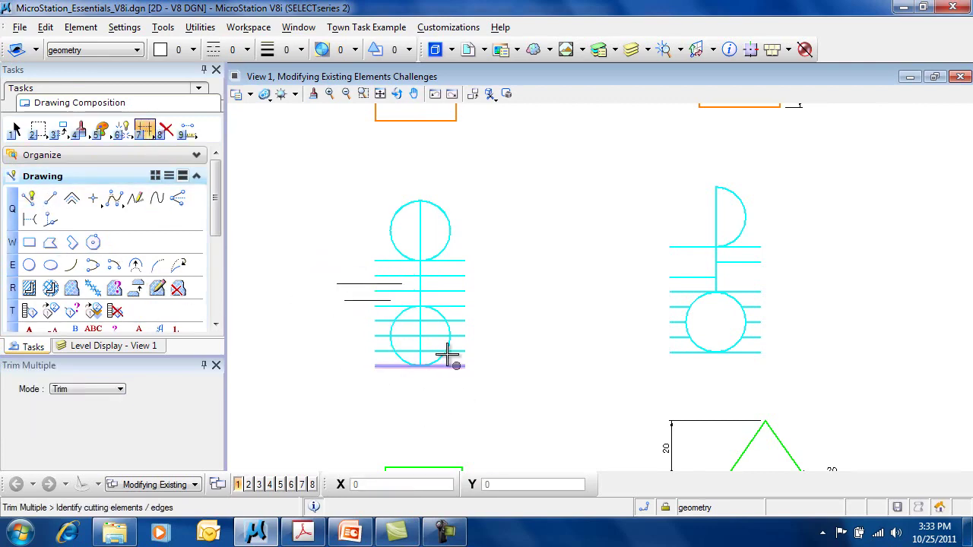
click(420, 328)
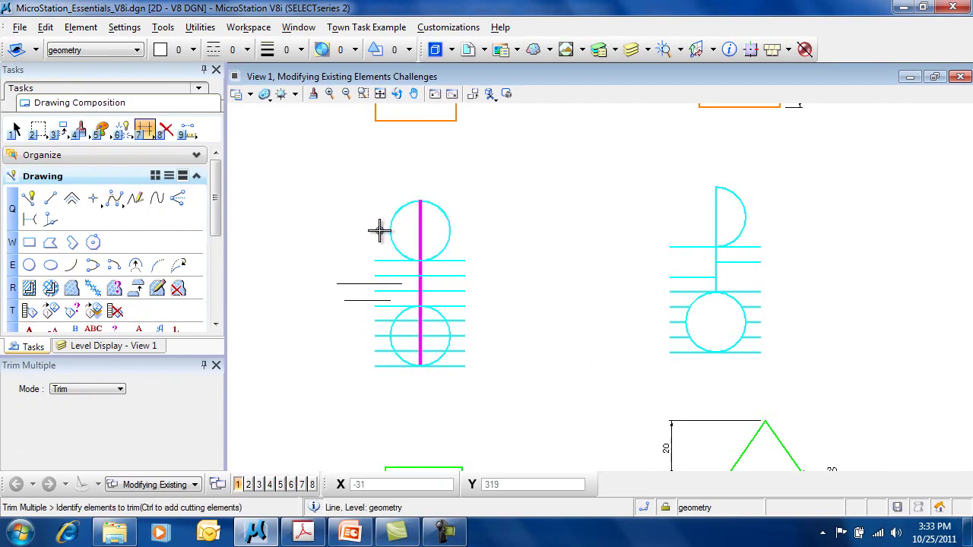
drag(375, 237, 388, 422)
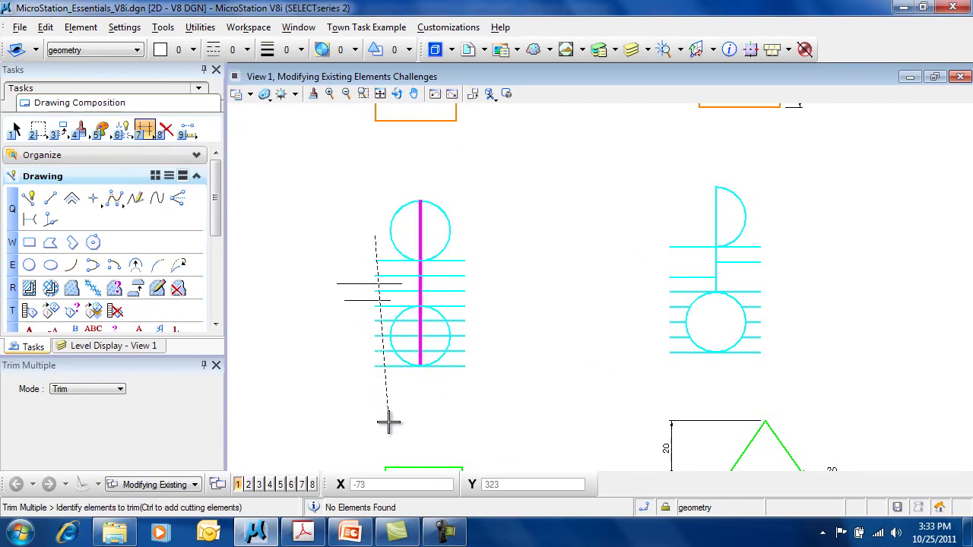
drag(388, 422, 388, 423)
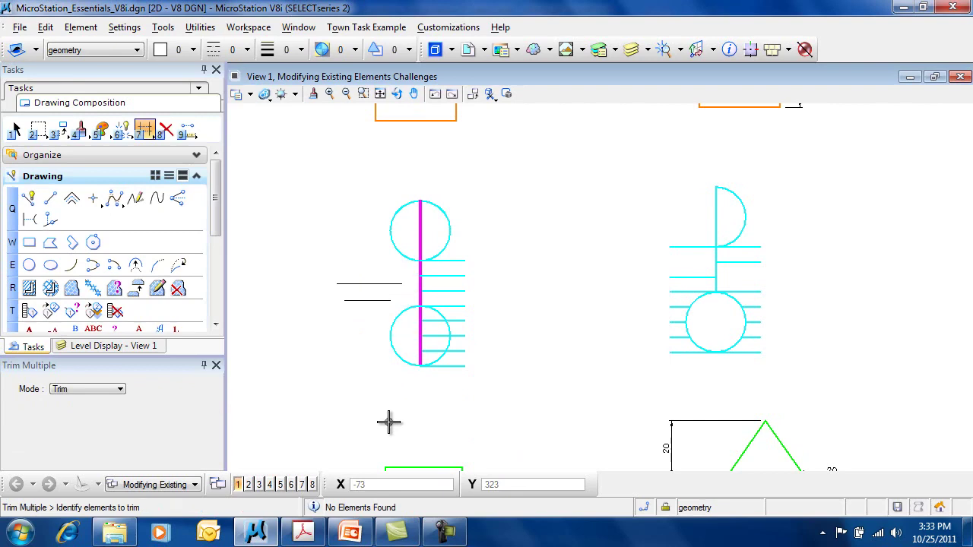
key(ctrl+z)
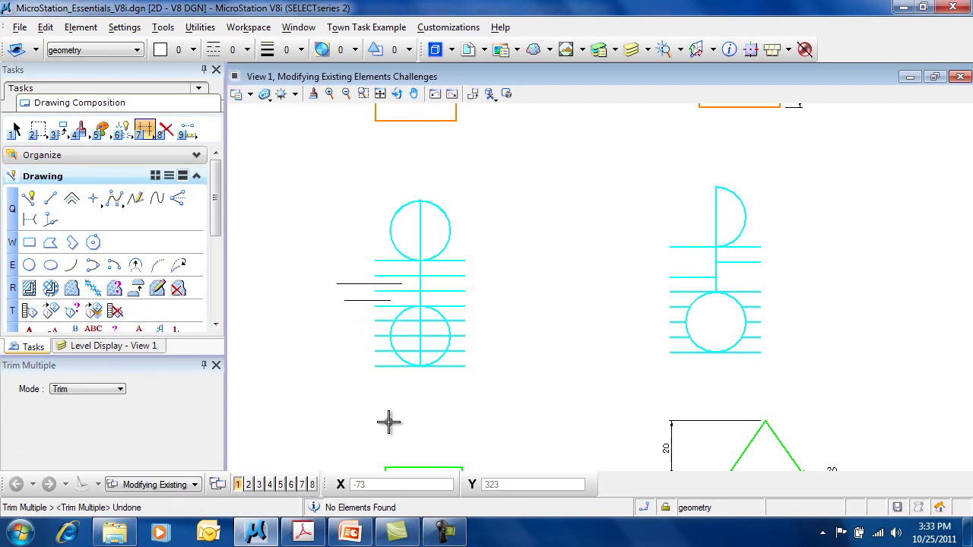
Set Trim Multiple to Trim and Extend, run a crossing line over the left-side lines and lower circle against the vertical line, and undo it
click(111, 389)
click(111, 377)
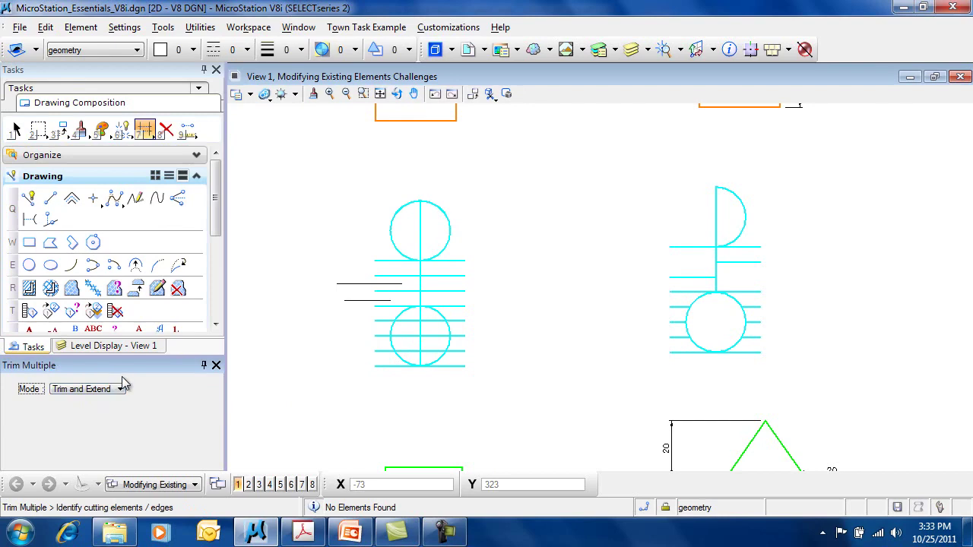
click(420, 283)
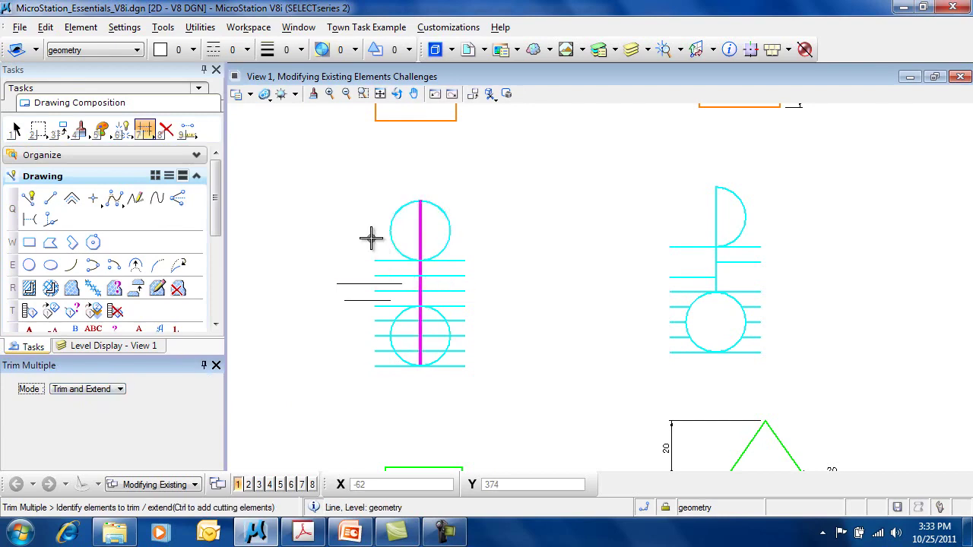
drag(373, 237, 401, 409)
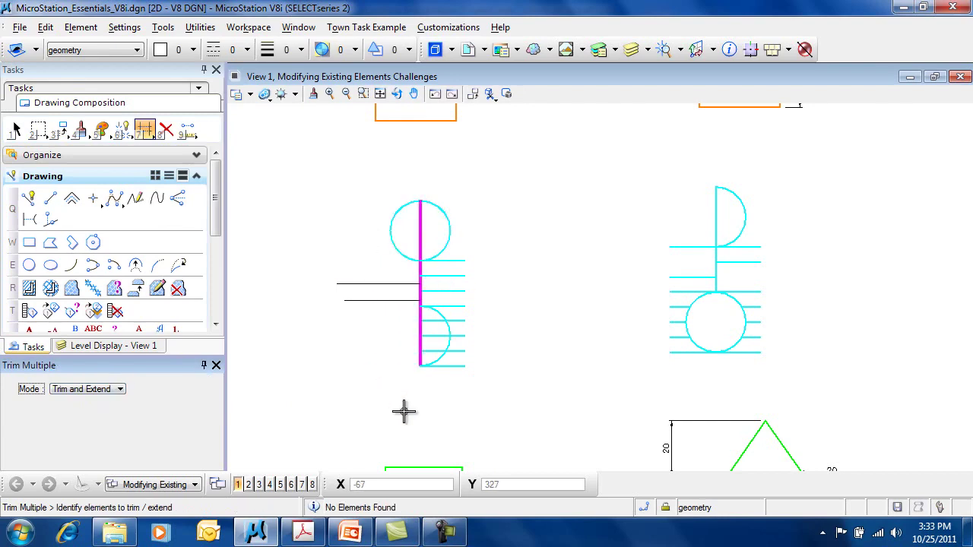
right_click(354, 403)
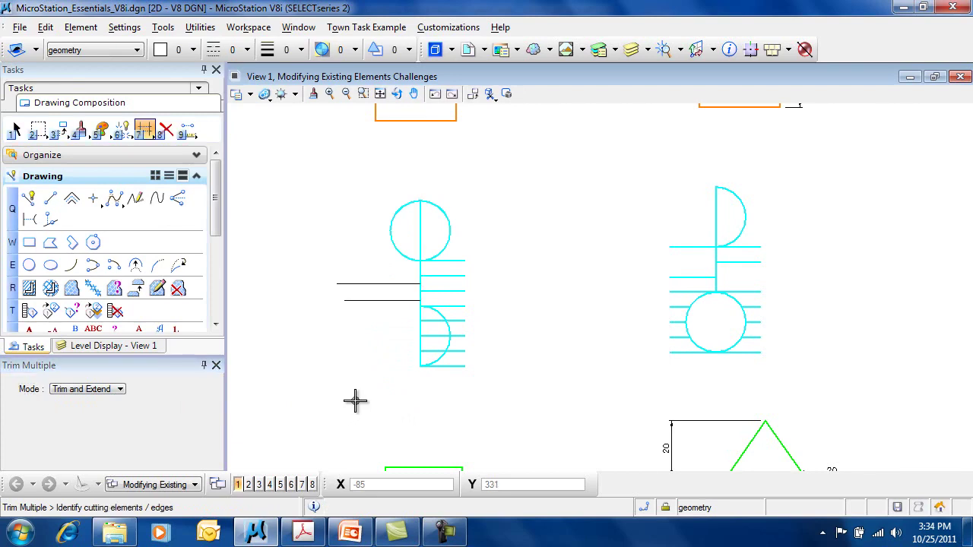
key(ctrl+z)
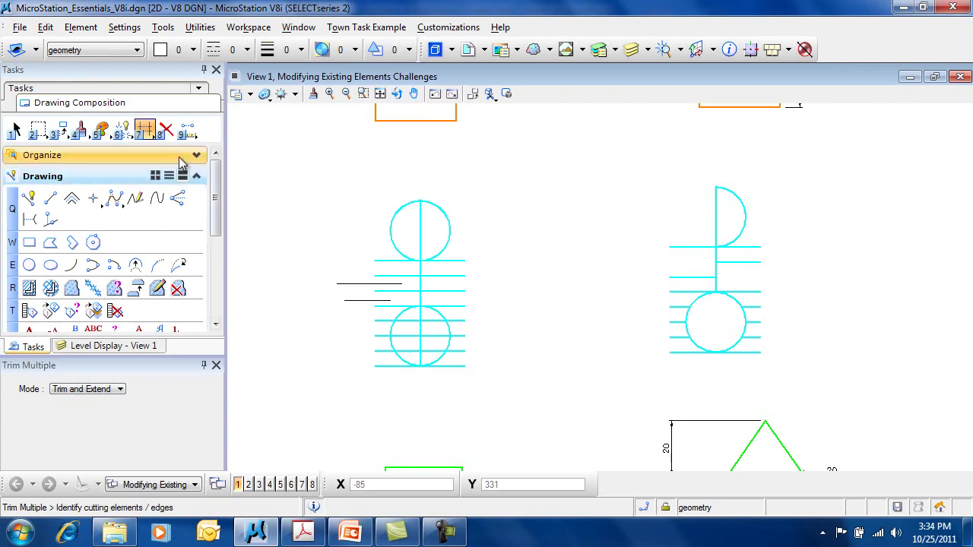
Delete the two short black horizontal lines, and undo the extra deletion of the cyan vertical line
click(165, 130)
click(353, 301)
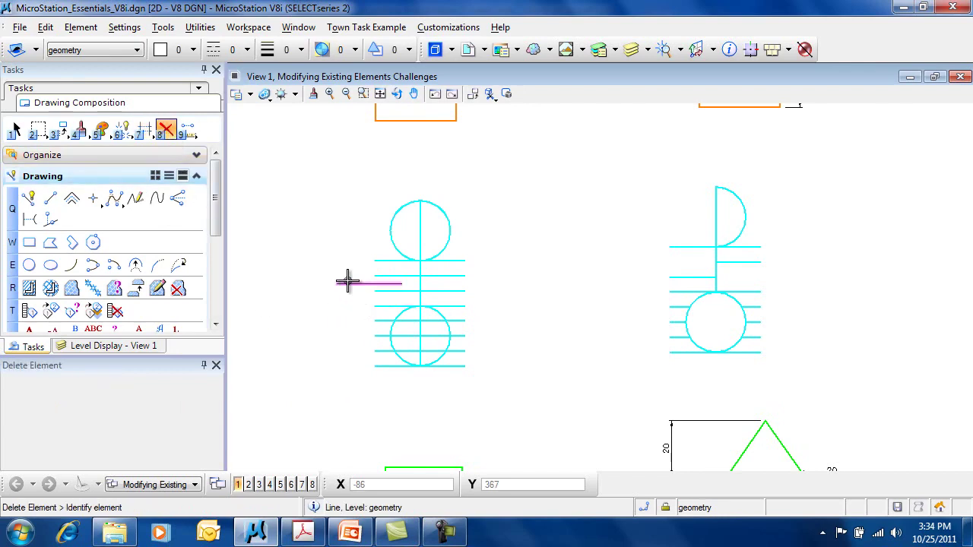
click(348, 284)
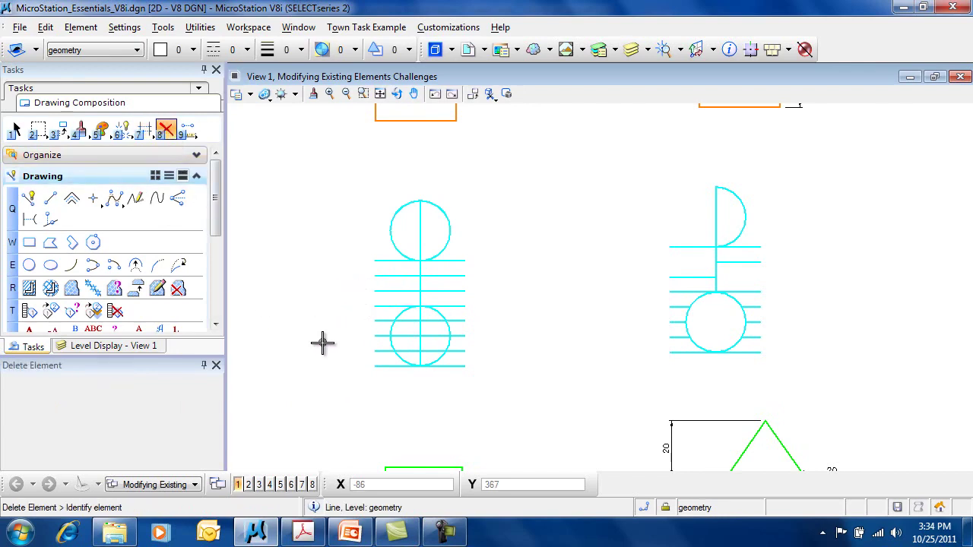
click(423, 325)
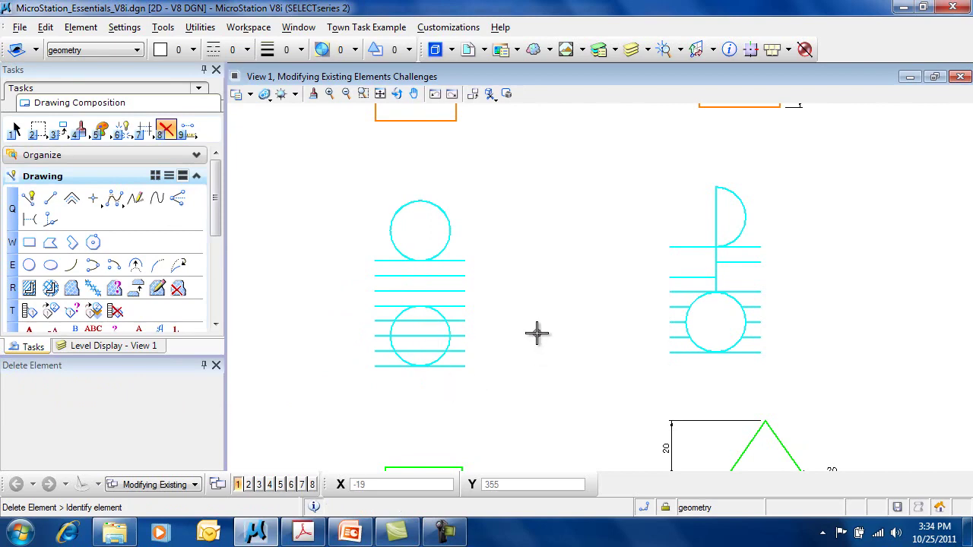
key(ctrl+z)
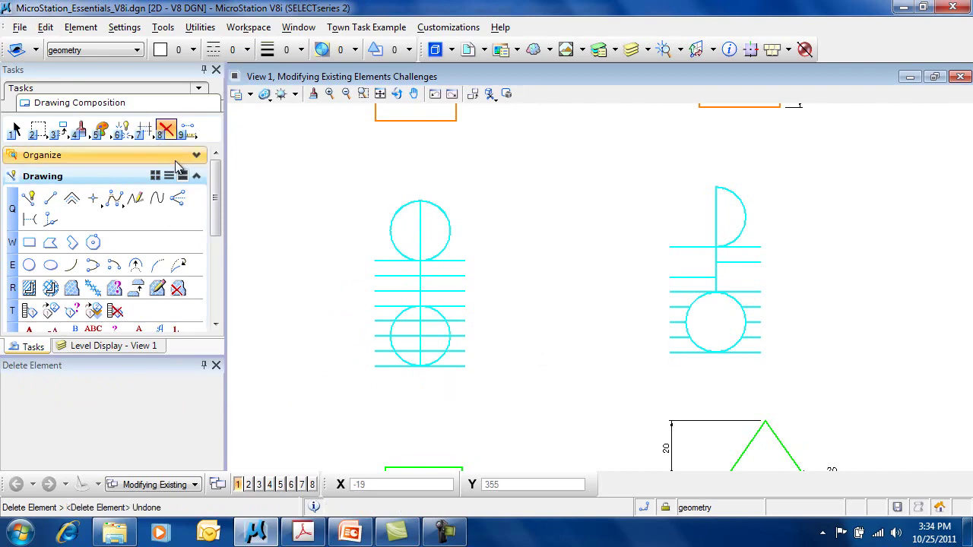
Trim the lower circle's left half and the upper circle's right half at the vertical line with Trim Multiple, and undo both trims
click(144, 131)
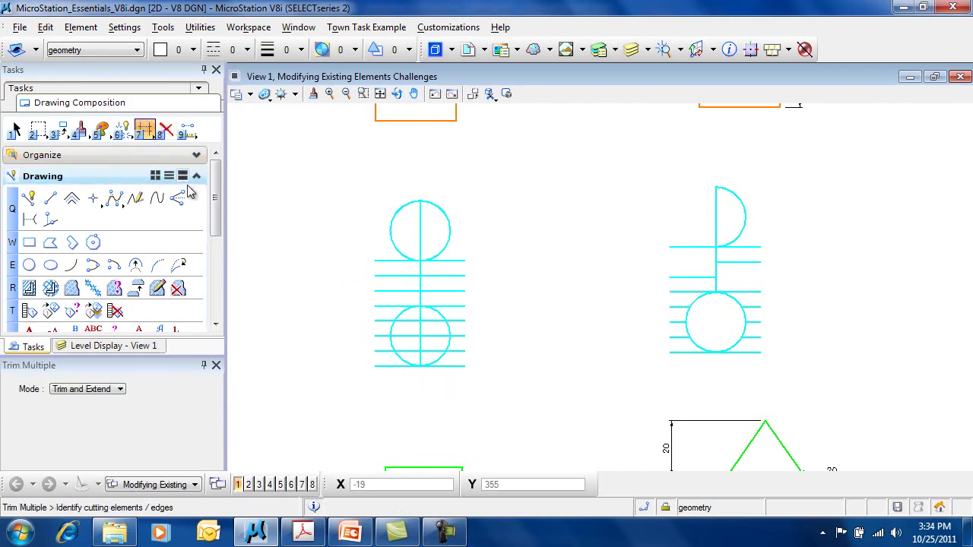
click(420, 329)
click(391, 329)
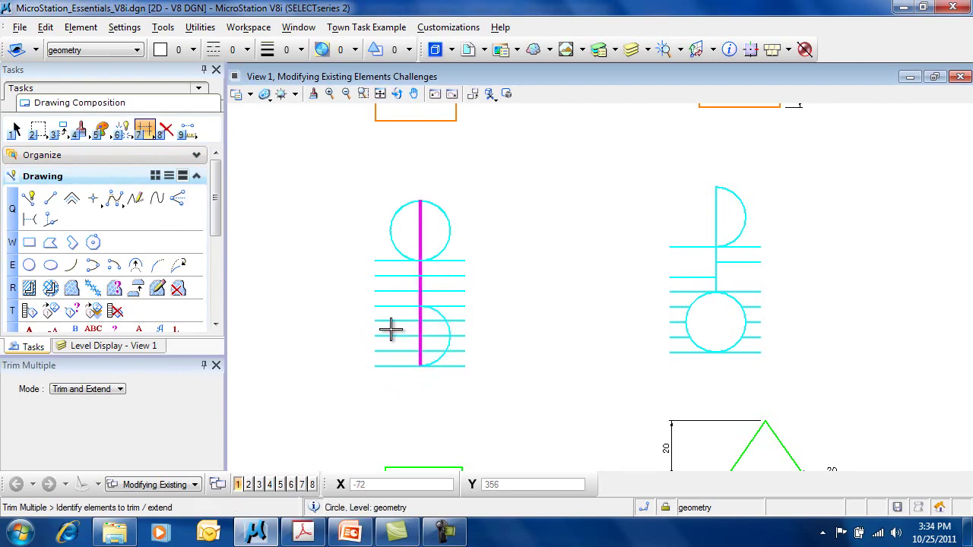
click(310, 411)
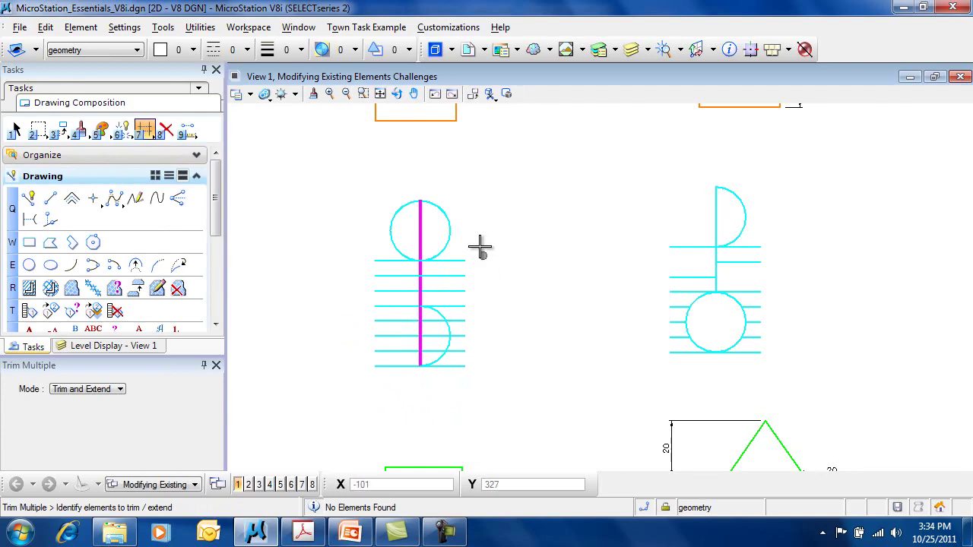
click(447, 225)
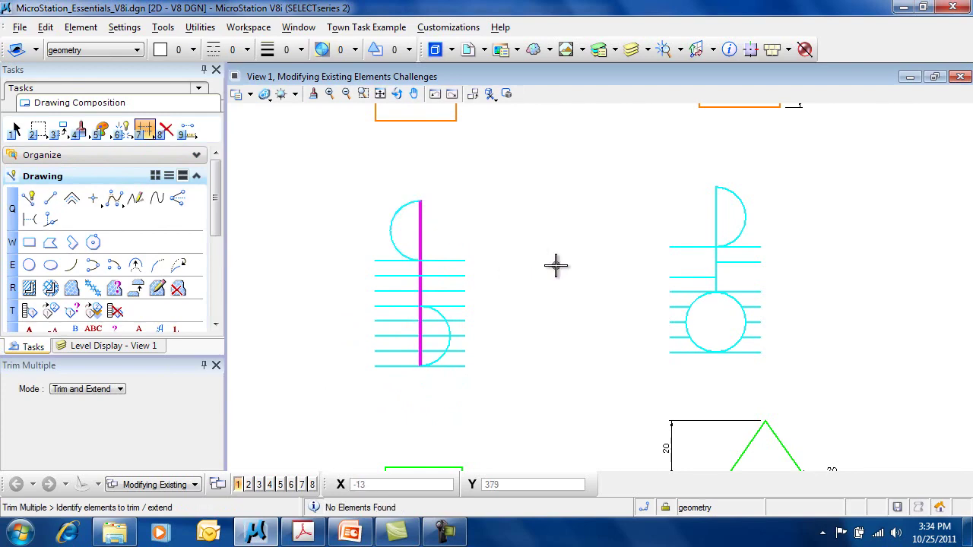
right_click(554, 265)
key(ctrl+z)
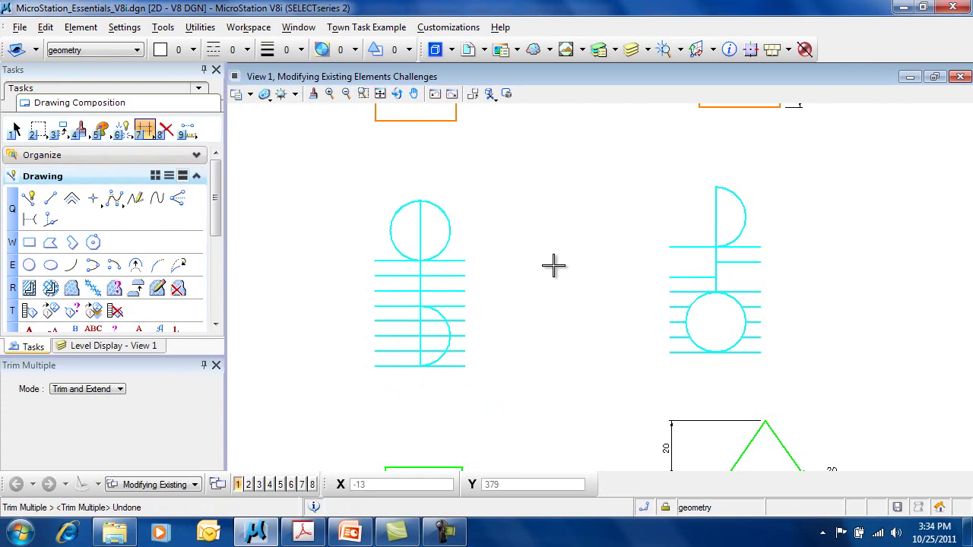
key(ctrl+z)
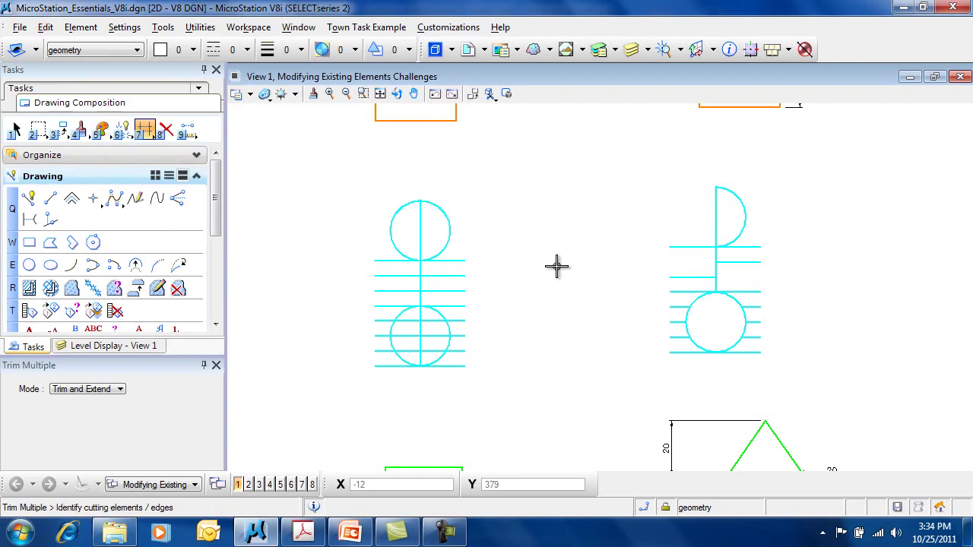
Use IntelliTrim in Quick mode with Trim to cut the horizontal lines and lower circle back to the vertical line from the left, and undo it
click(146, 131)
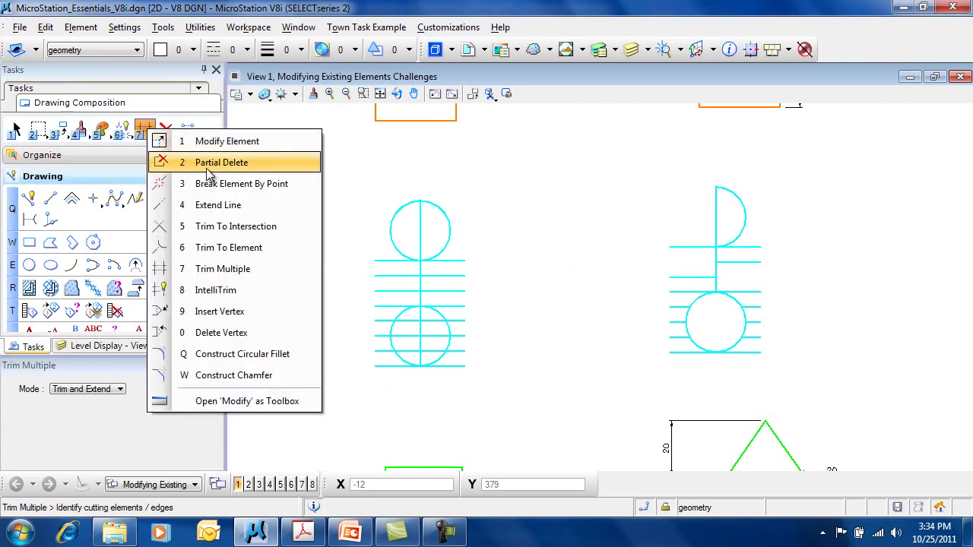
click(224, 290)
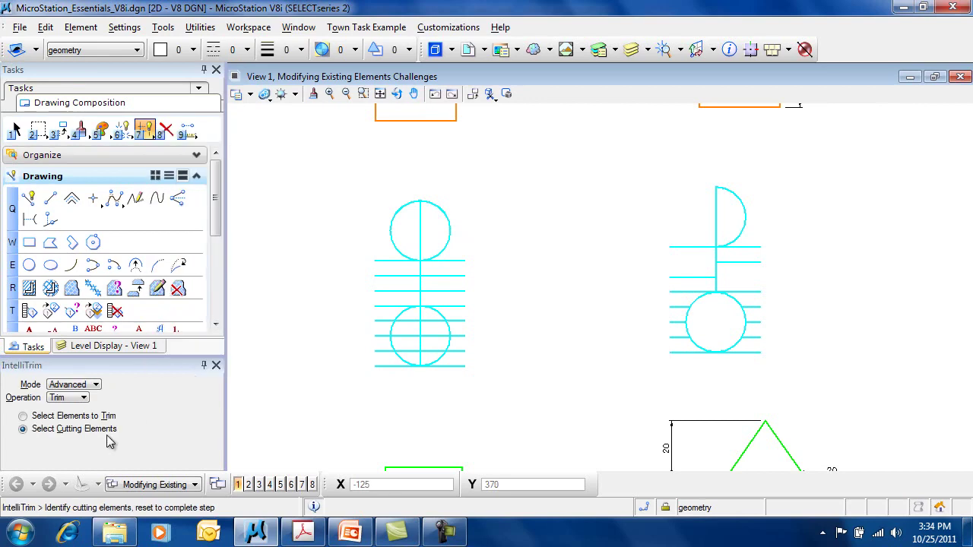
click(96, 385)
click(65, 397)
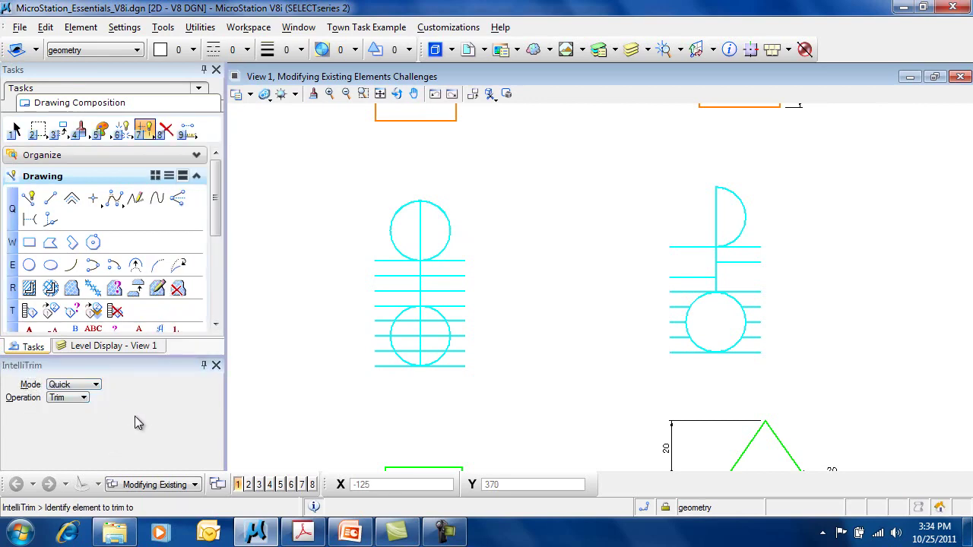
click(82, 397)
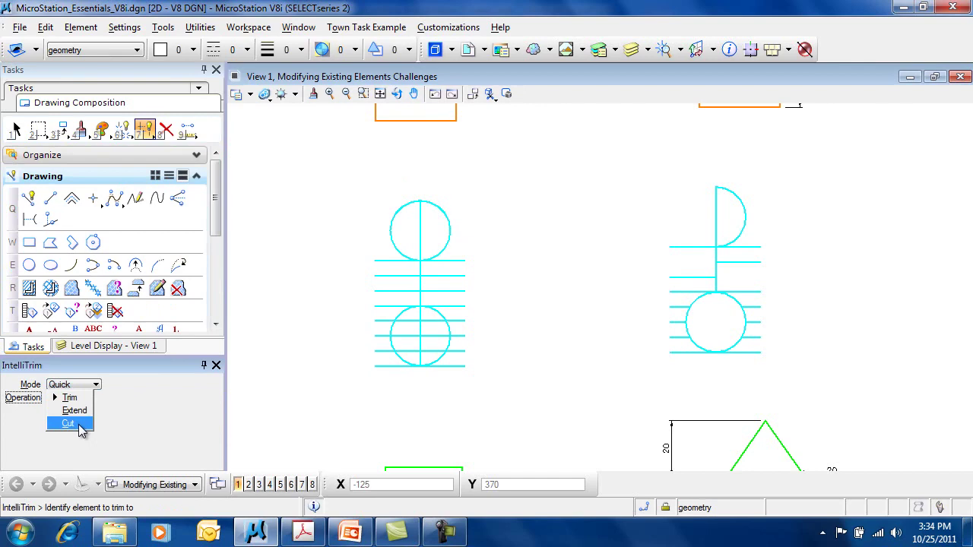
click(83, 409)
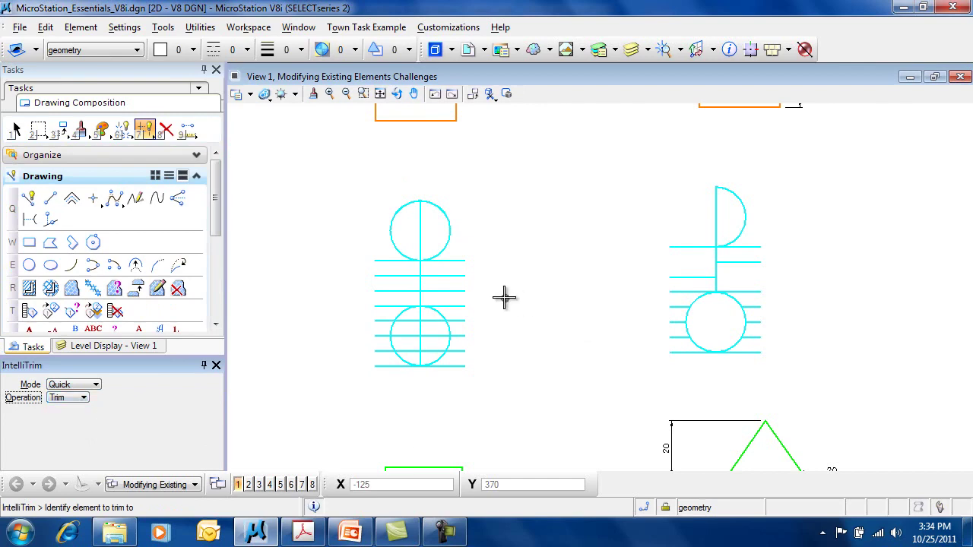
click(421, 226)
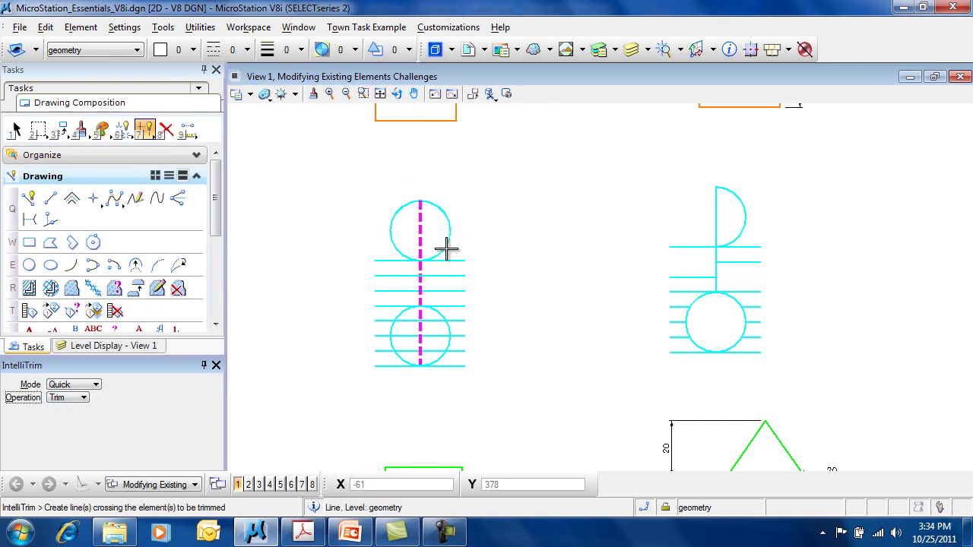
click(383, 246)
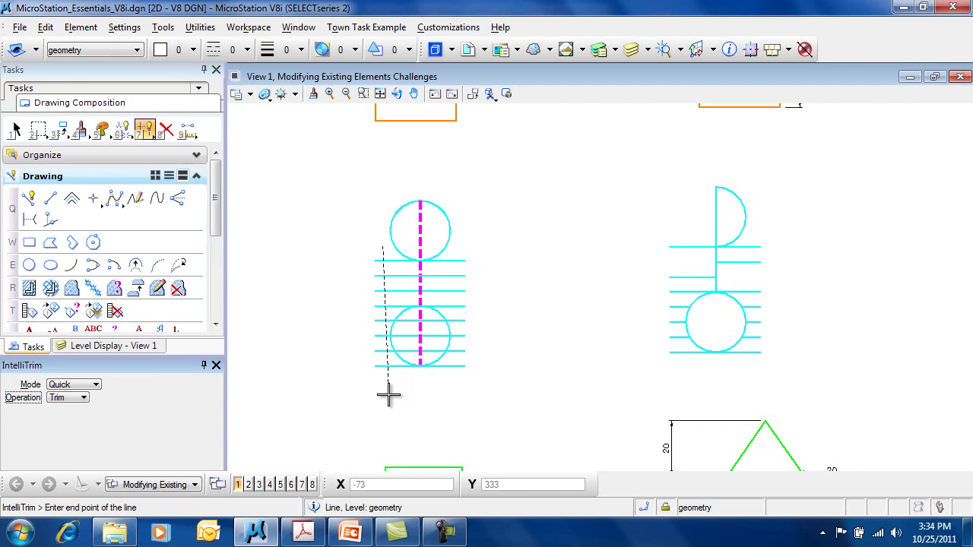
click(389, 394)
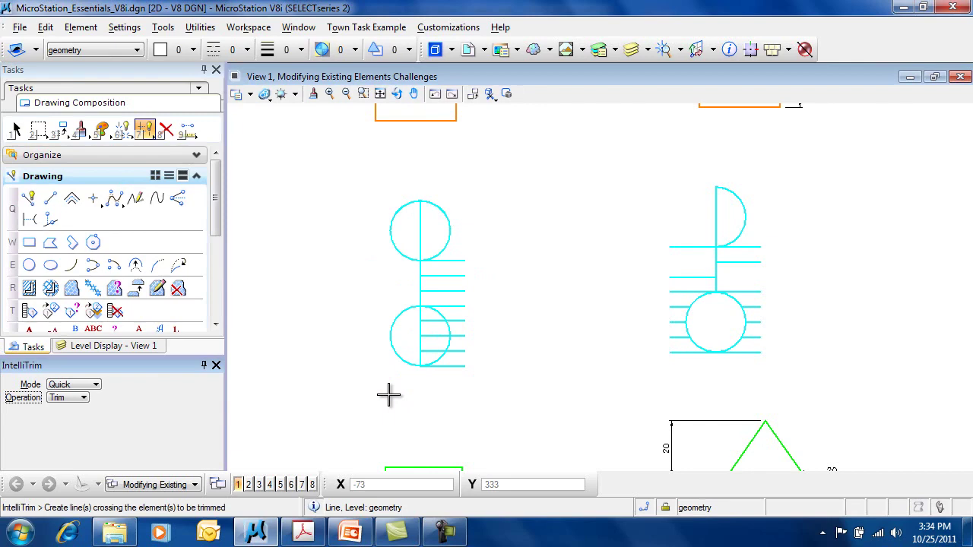
right_click(388, 393)
key(ctrl+z)
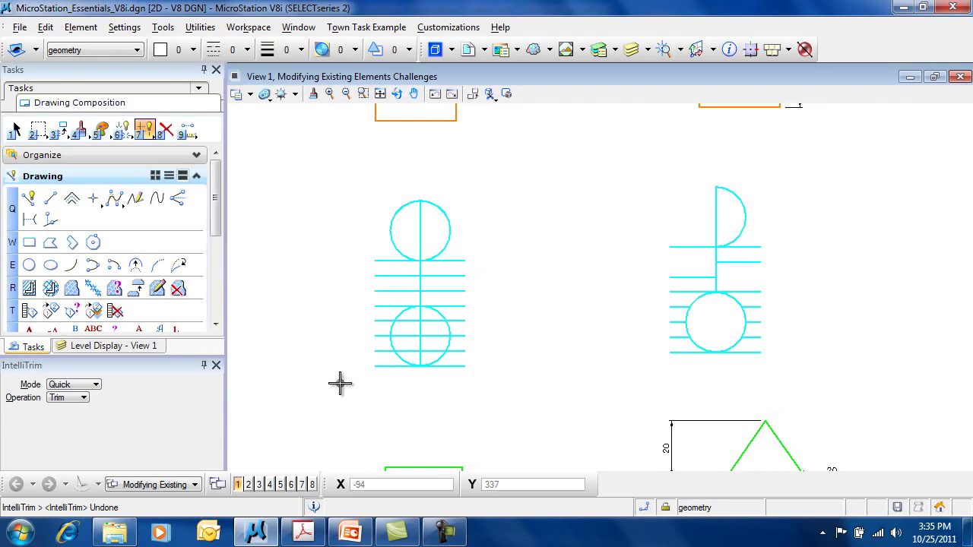
Switch the IntelliTrim operation through Extend and Cut back to Trim, and set the mode to Advanced
click(80, 403)
click(79, 414)
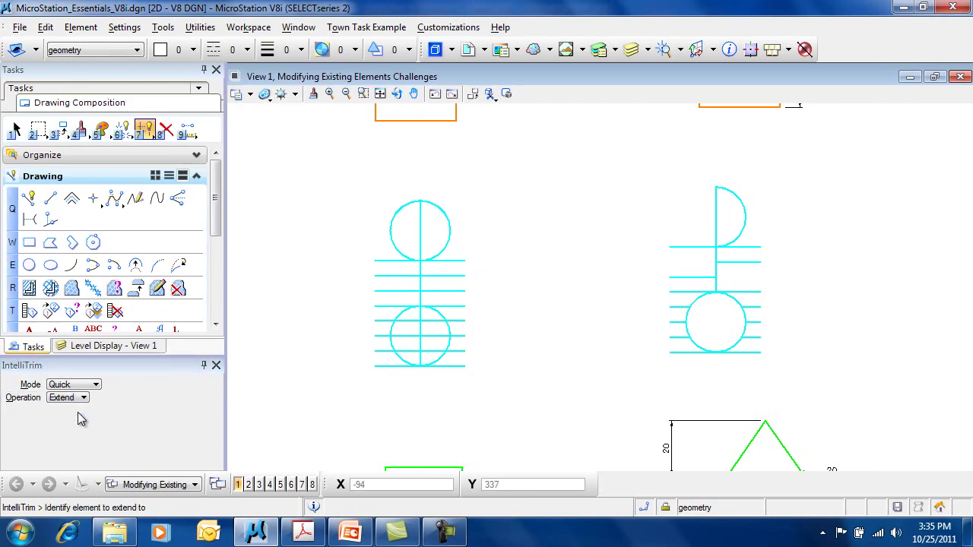
click(84, 400)
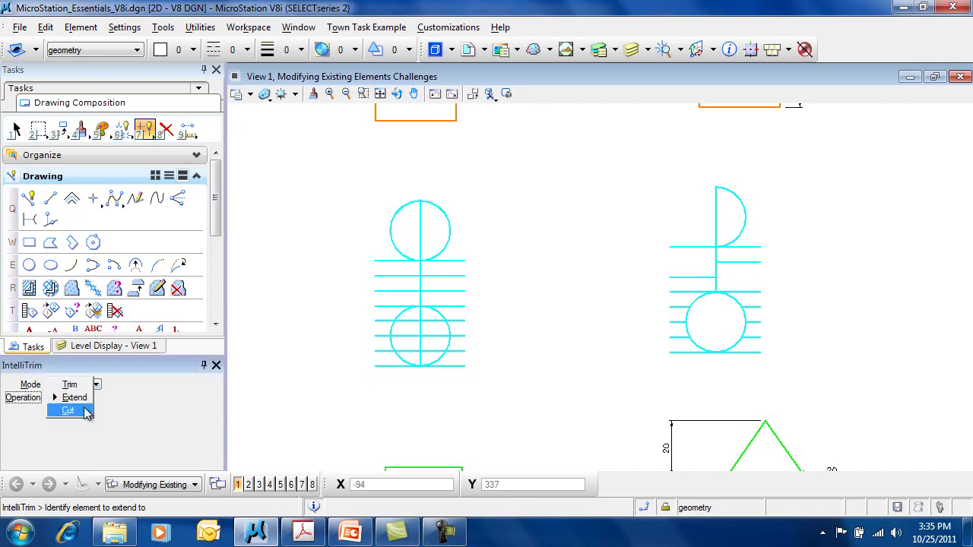
click(86, 413)
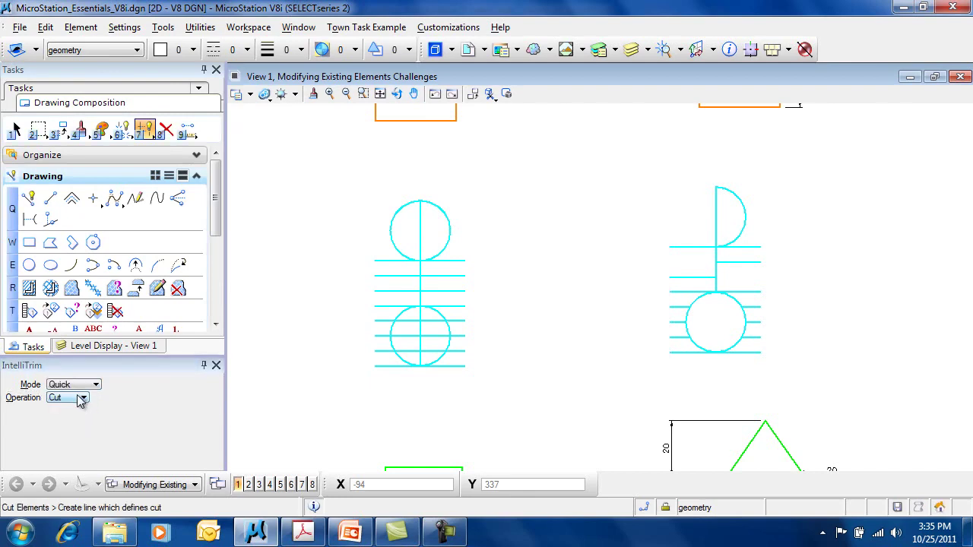
click(83, 399)
click(72, 372)
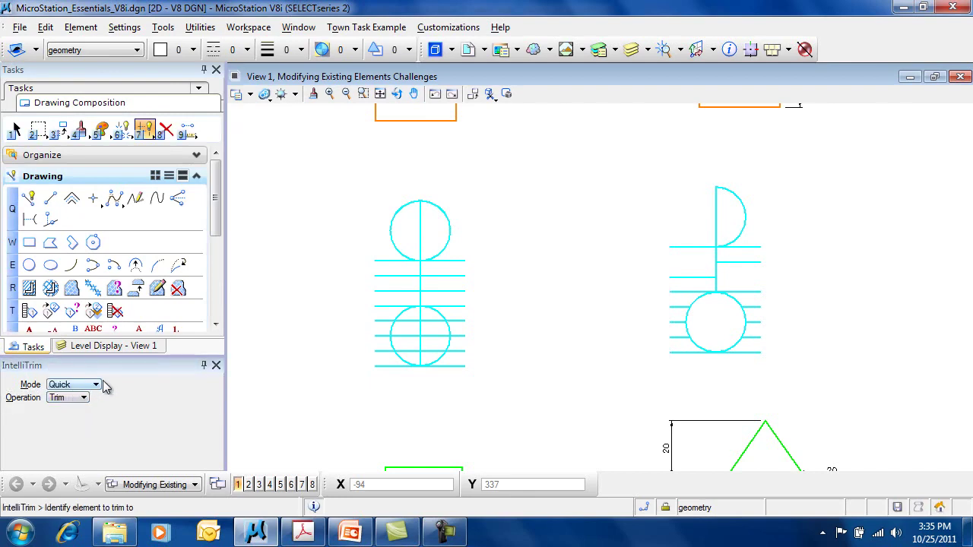
click(97, 384)
click(96, 374)
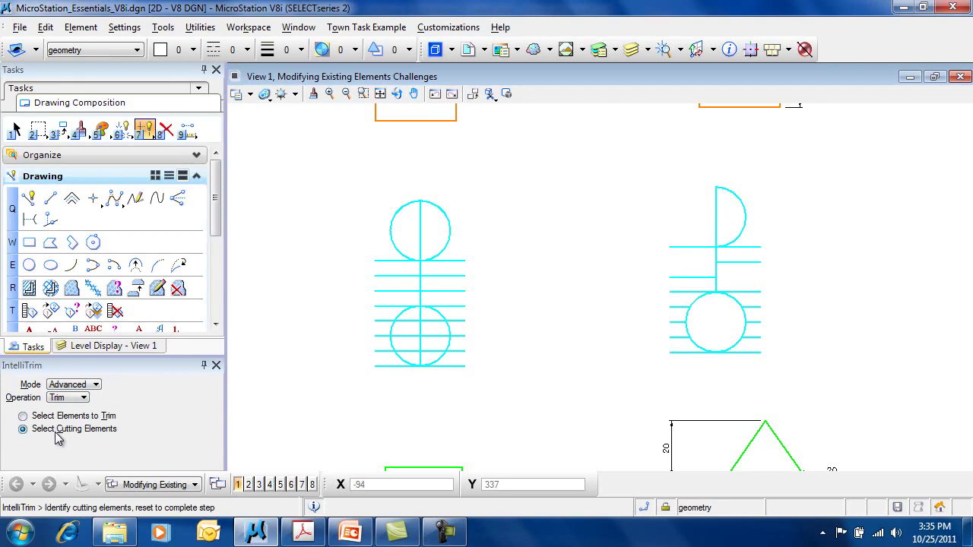
Change the display plane of the Essentials-extend.jpg raster to bring it in front of the drawing elements, and deselect it
key(ctrl+shift+f)
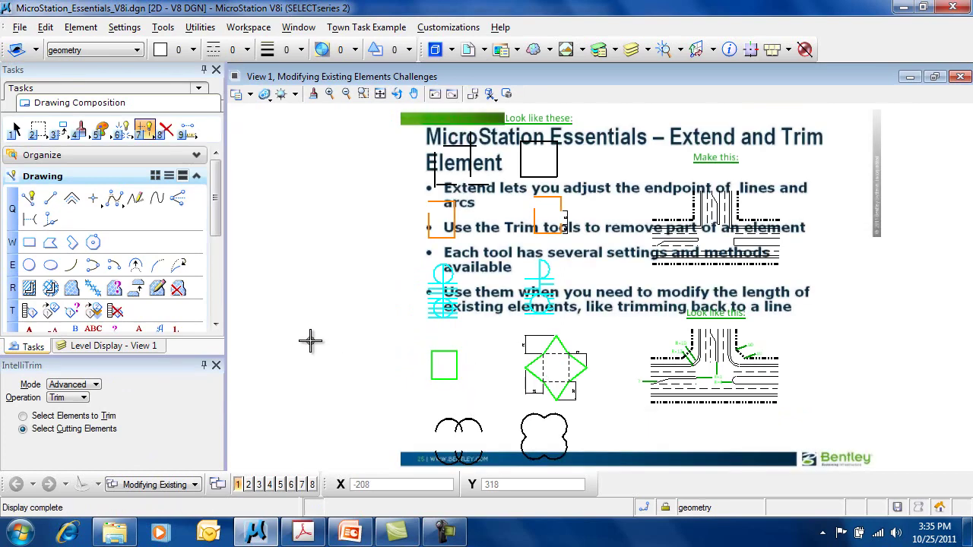
click(500, 50)
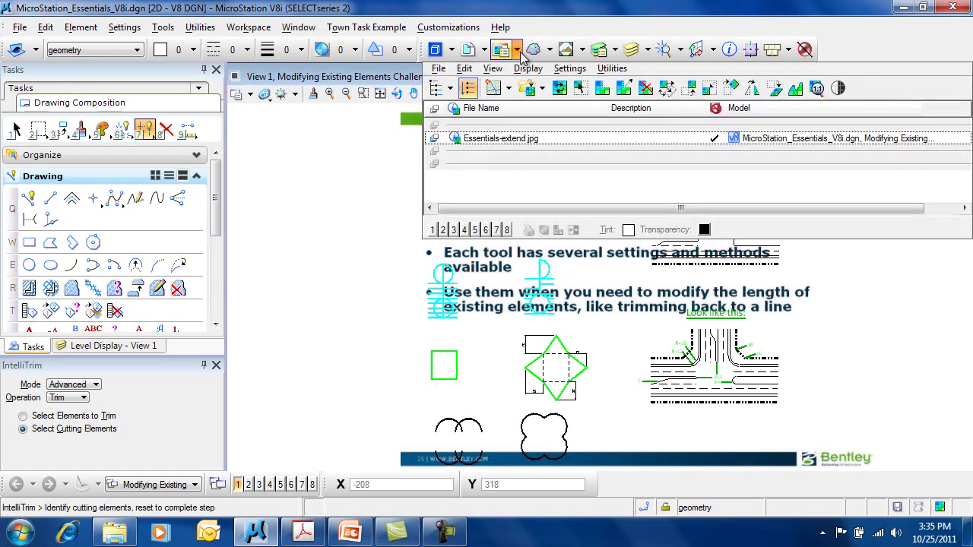
click(449, 139)
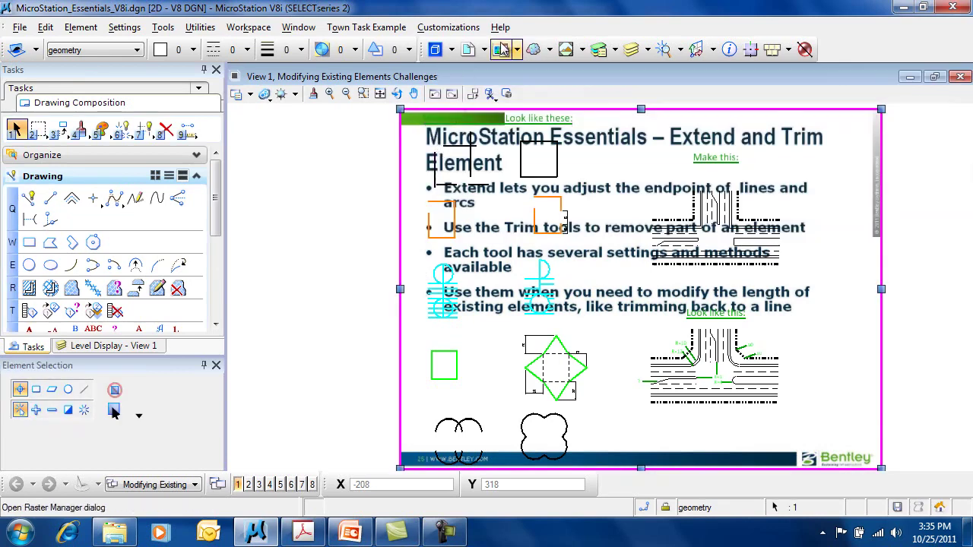
click(517, 50)
click(435, 138)
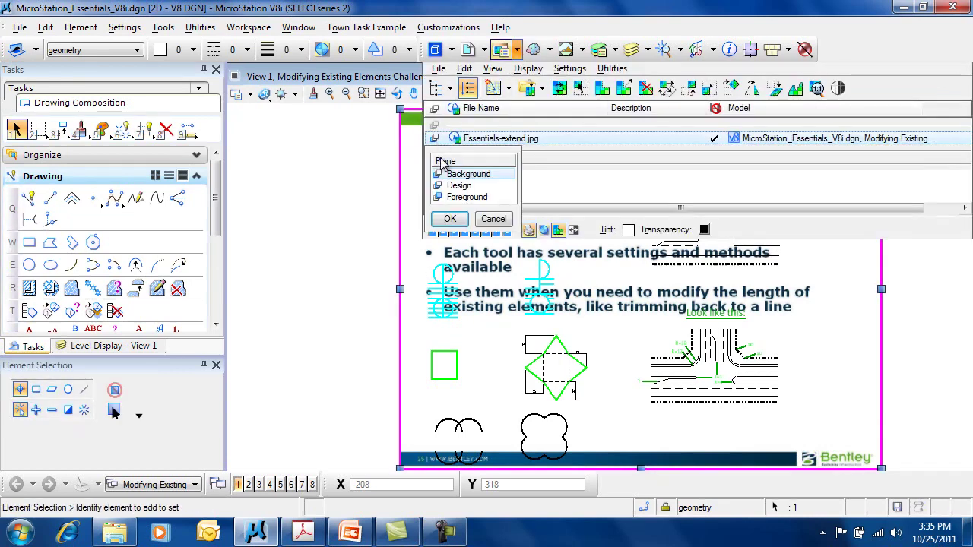
click(450, 219)
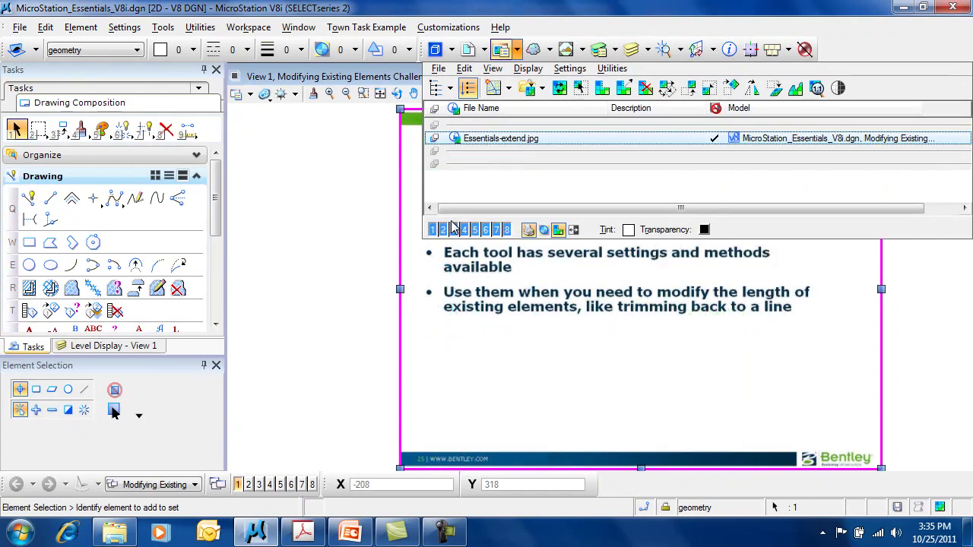
click(287, 273)
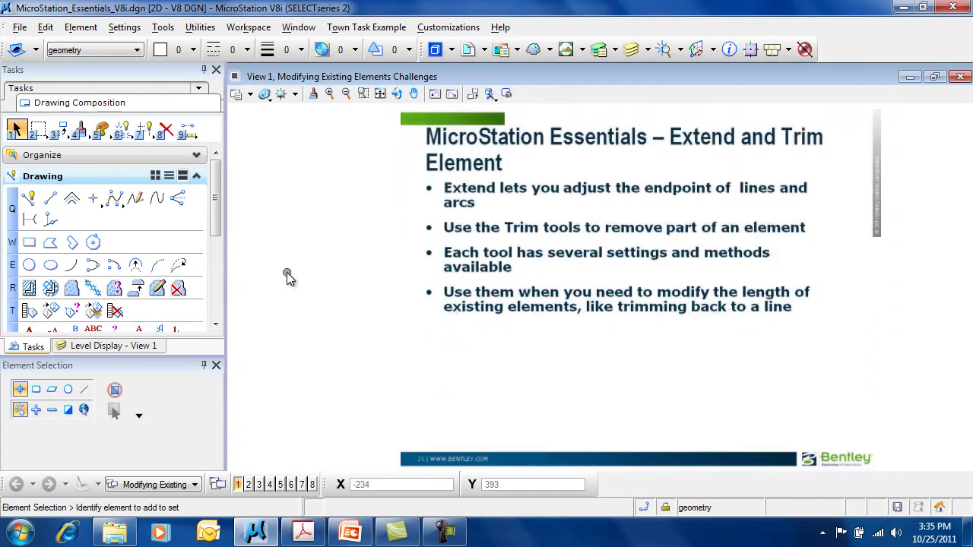